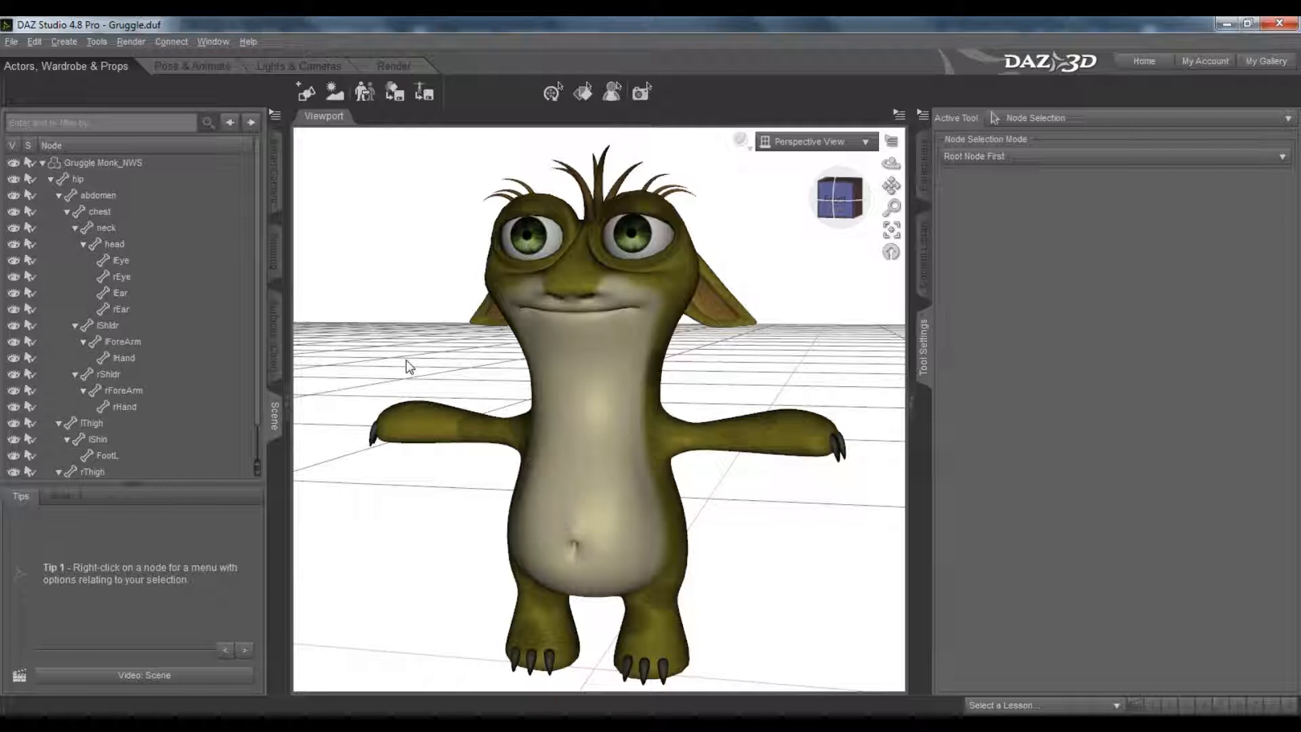
# - Select the lShin bone in the figure's bone hierarchy and activate the Joint Editor tool
pyautogui.click(107, 456)
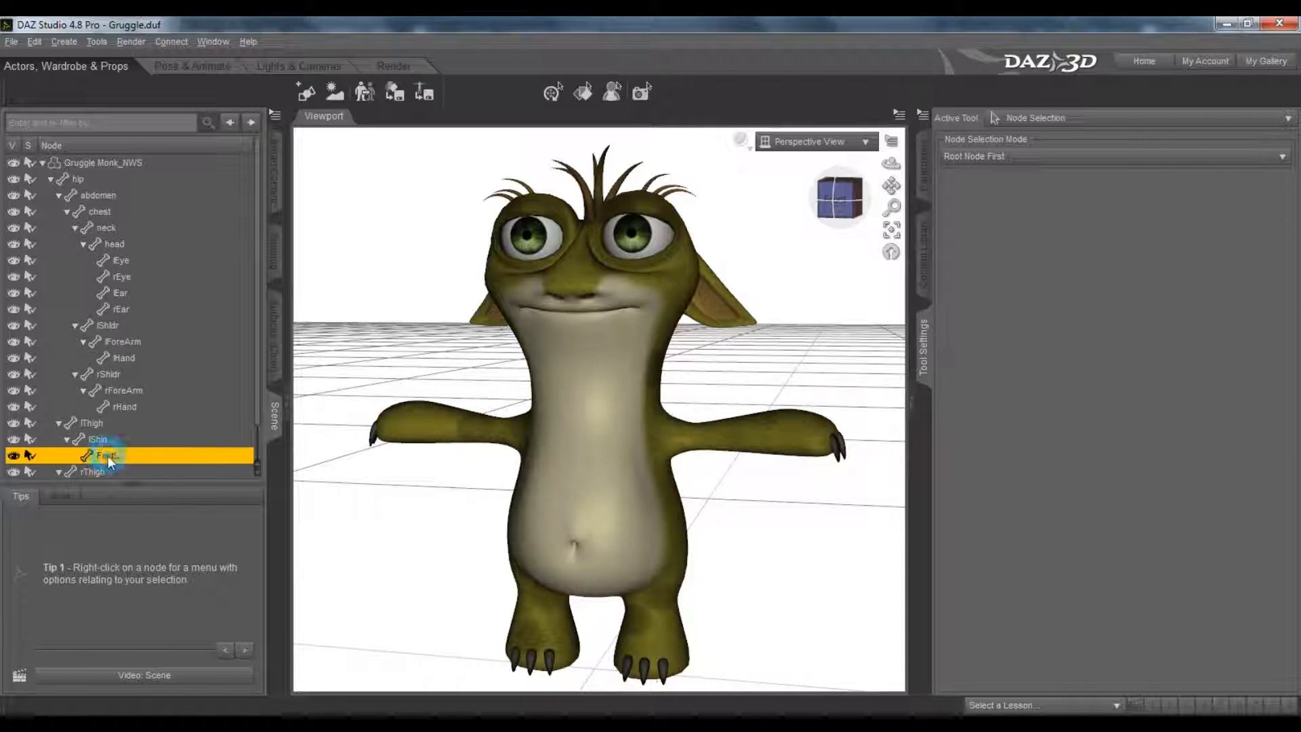
pyautogui.moveTo(256, 407); pyautogui.dragTo(267, 450)
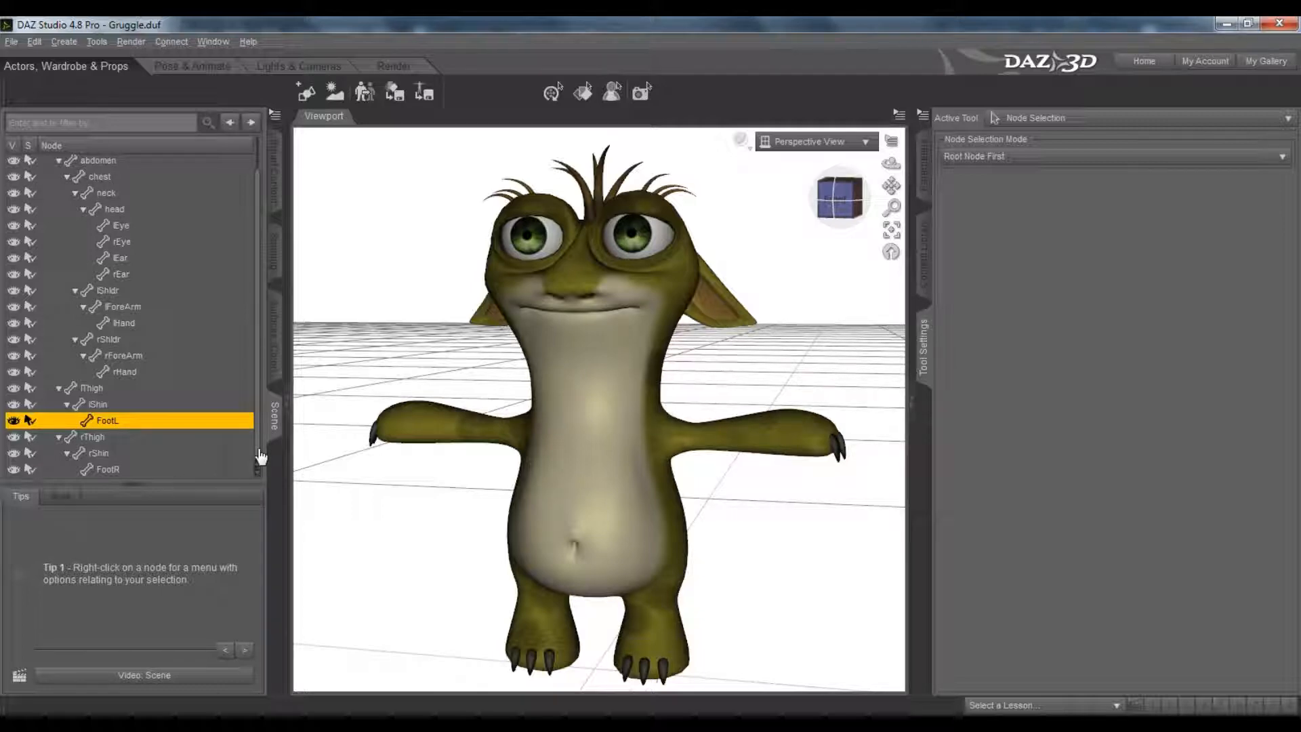
pyautogui.click(97, 405)
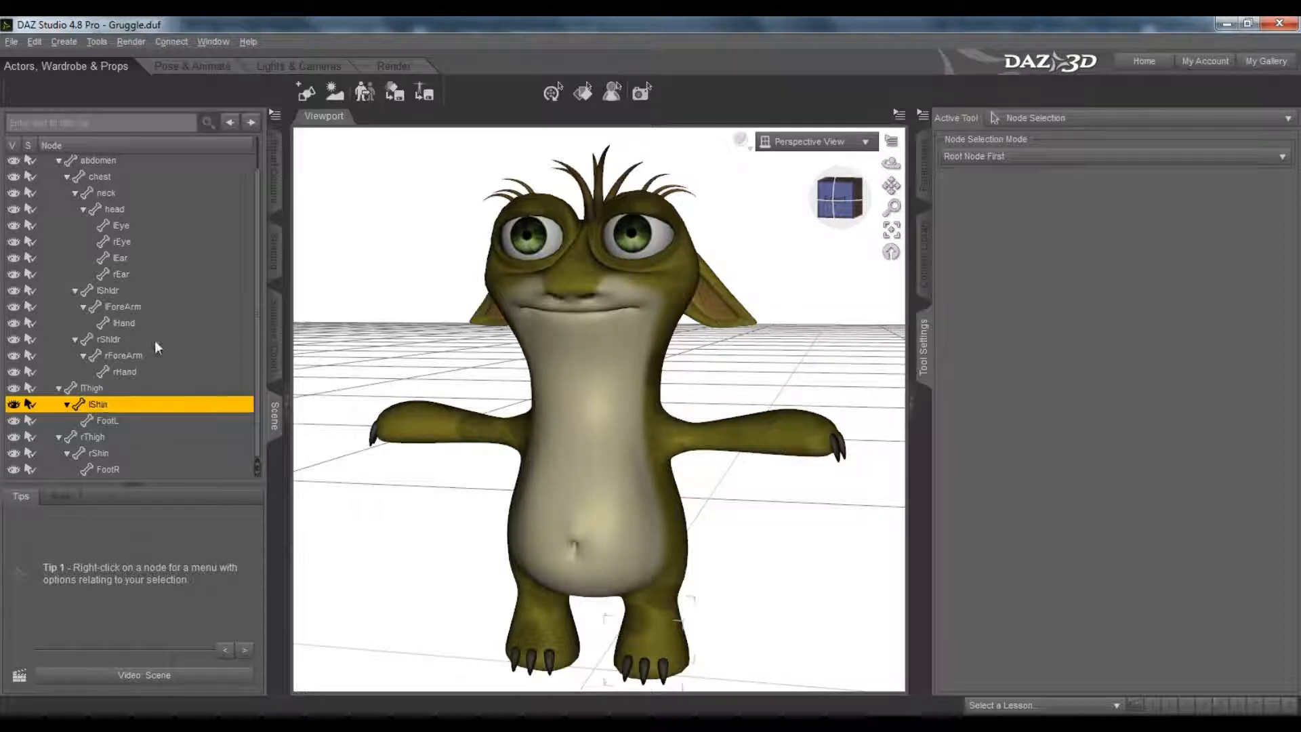
pyautogui.scroll(1, 154, 341)
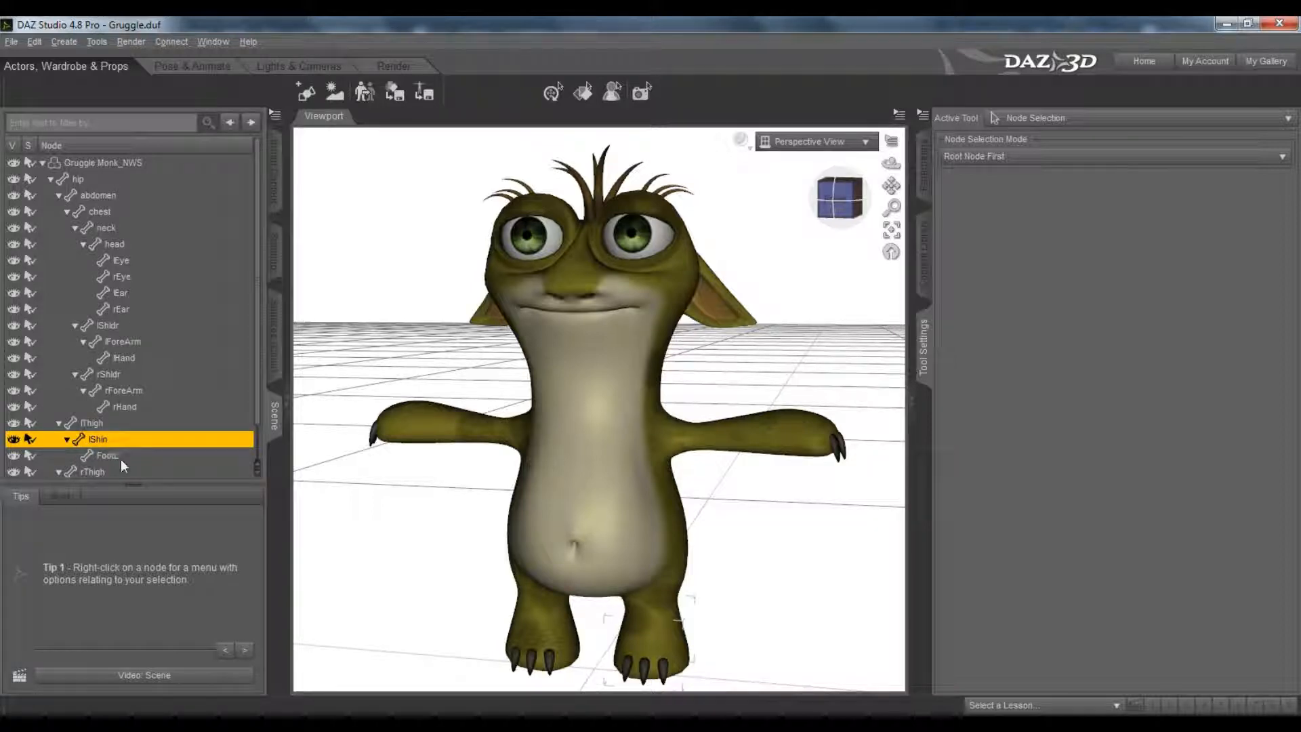
pyautogui.click(1070, 122)
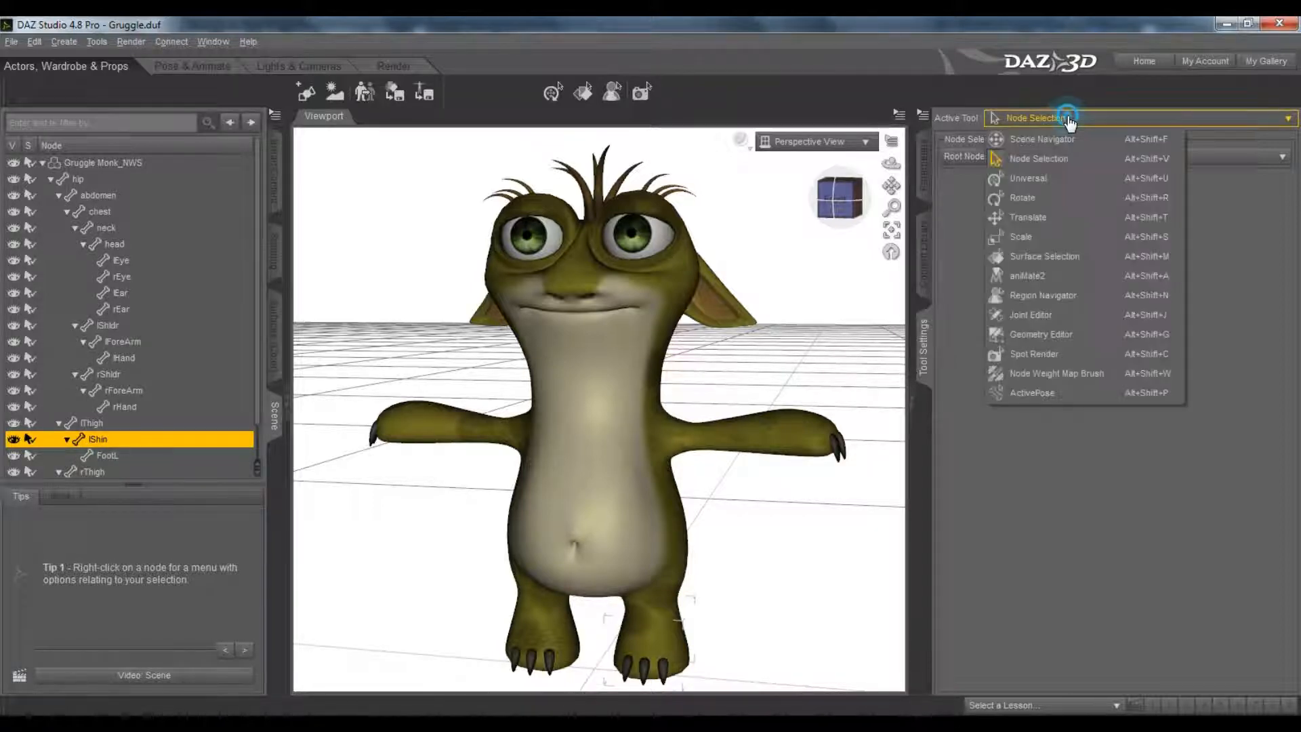
pyautogui.click(1054, 316)
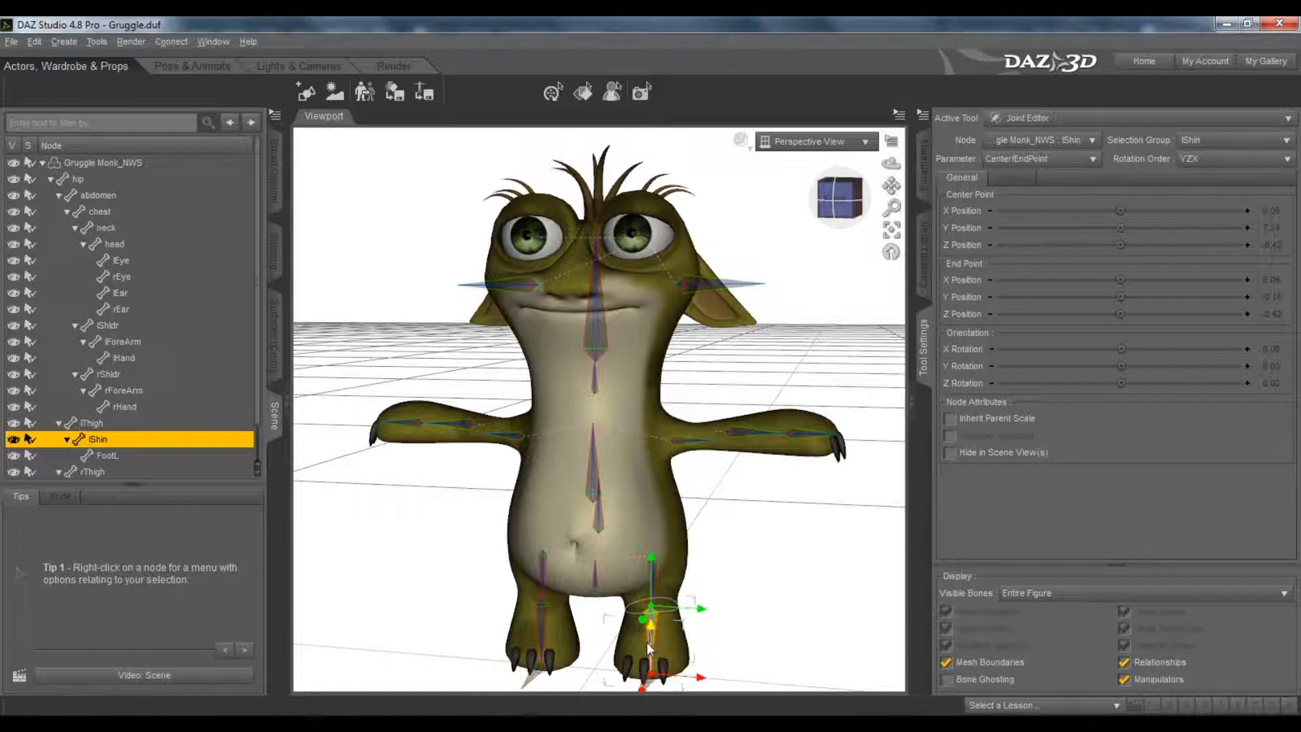
# - Examine the lShin bone and the attached foot bone, close up and alongside the figure's other leg
pyautogui.click(892, 231)
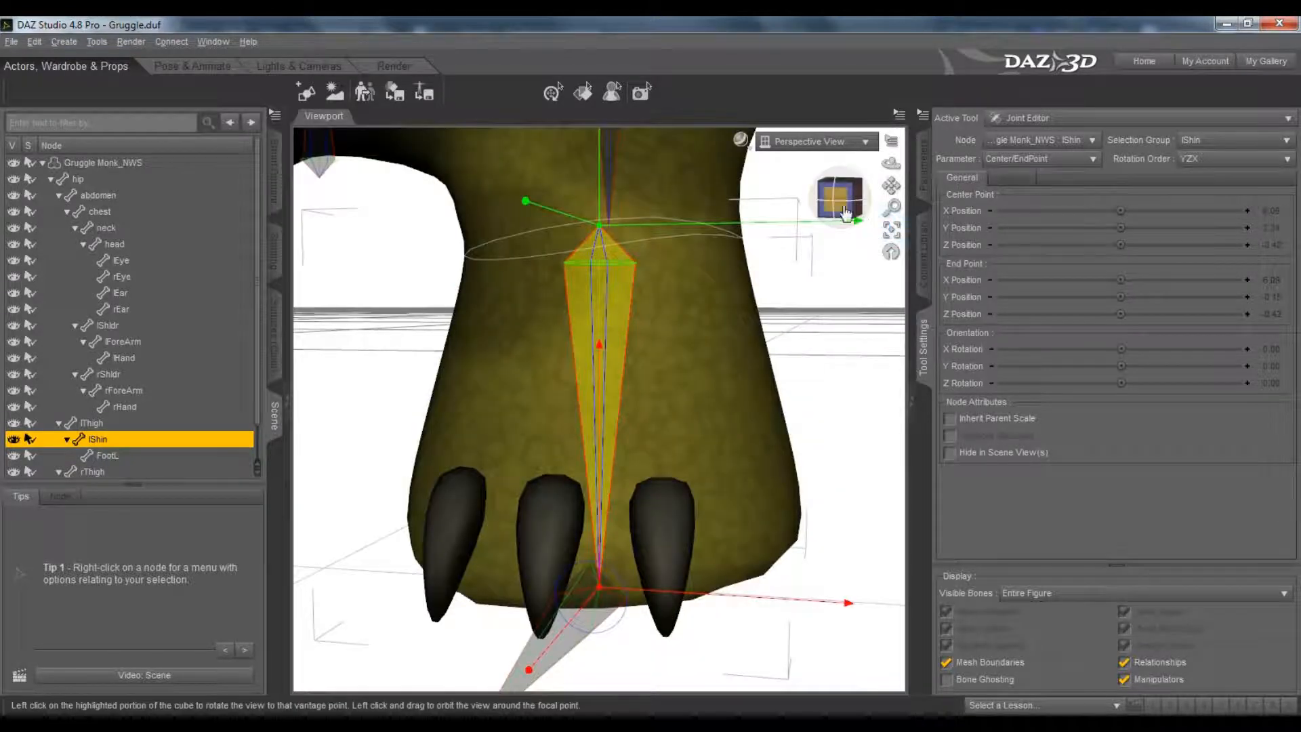
pyautogui.moveTo(841, 196); pyautogui.dragTo(836, 202)
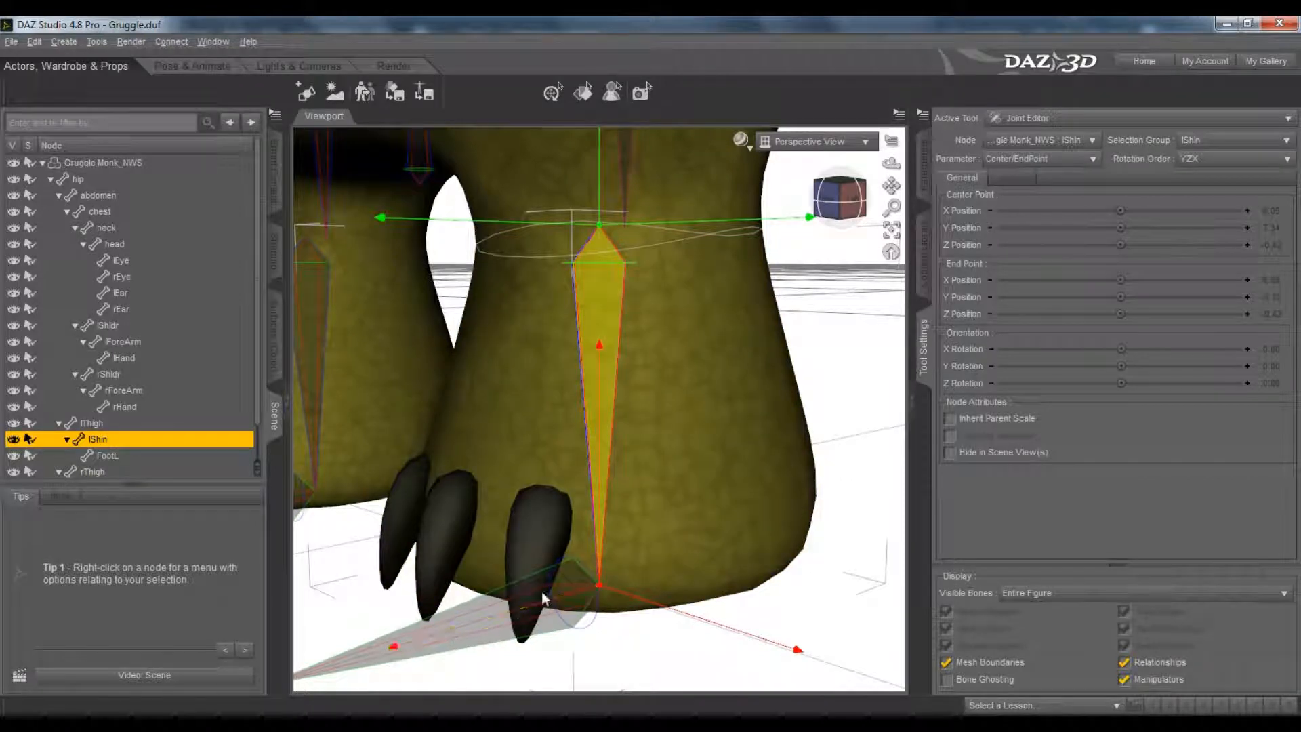
pyautogui.scroll(5, 552, 587)
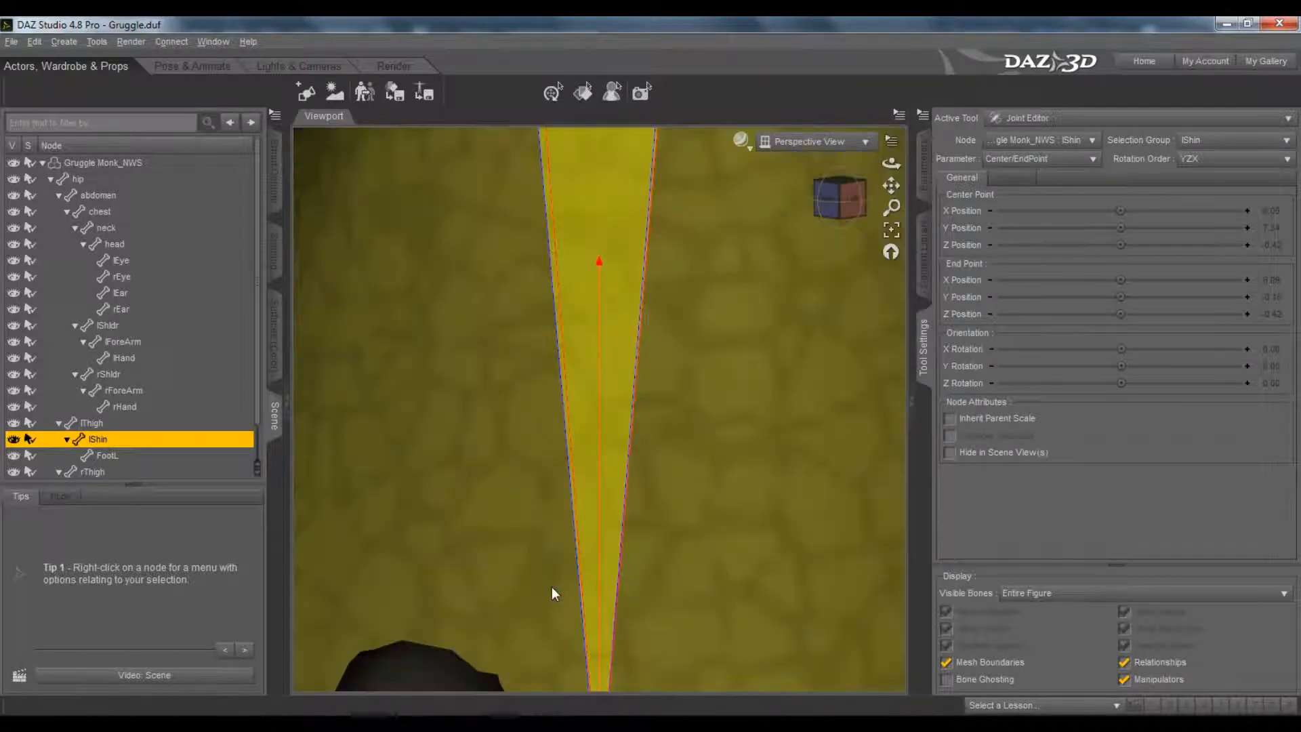
pyautogui.scroll(-5, 552, 587)
pyautogui.scroll(-3, 551, 587)
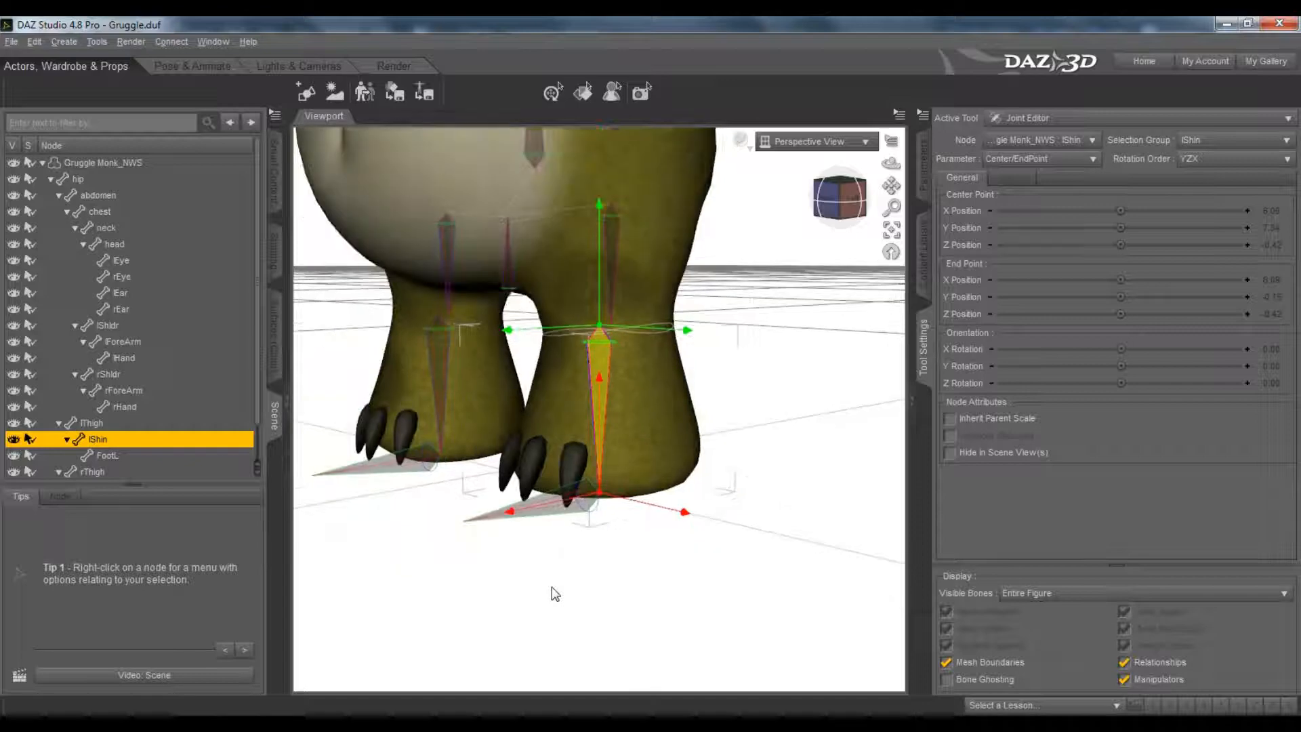
pyautogui.moveTo(836, 204); pyautogui.dragTo(873, 204)
pyautogui.scroll(-5, 766, 301)
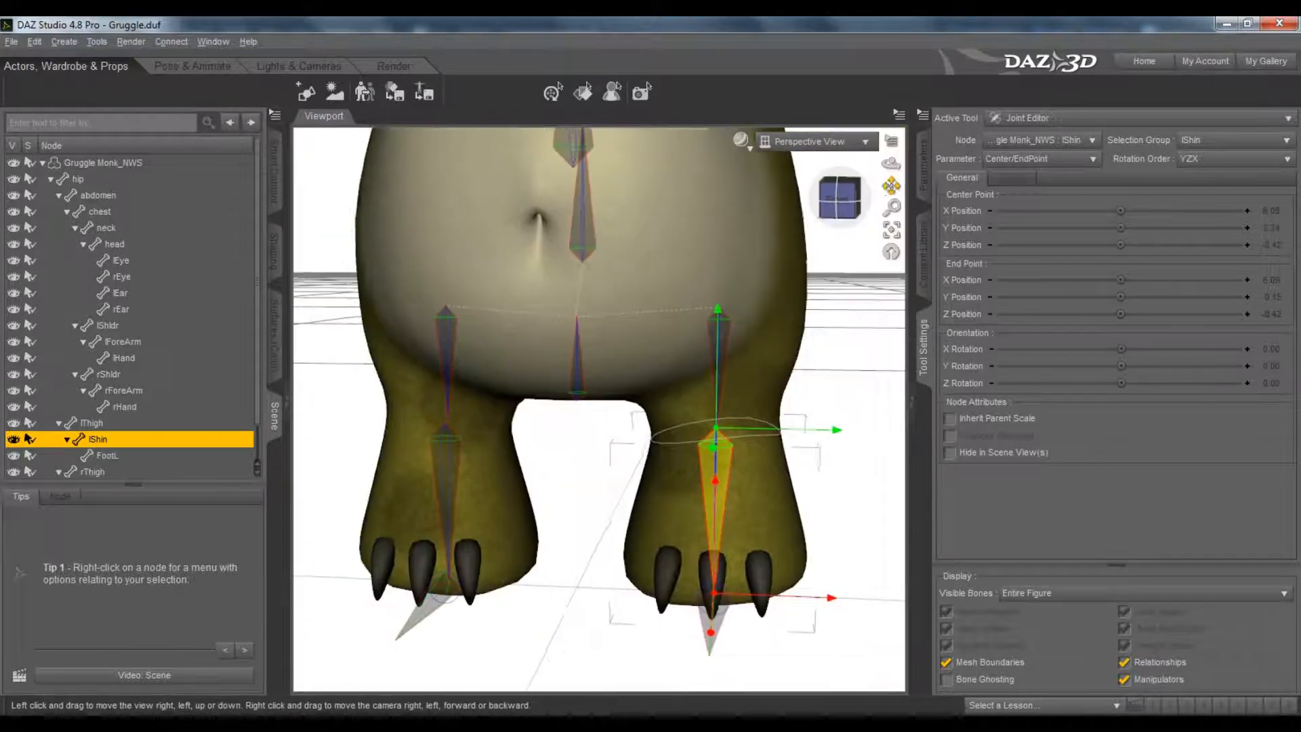
pyautogui.scroll(-5, 766, 301)
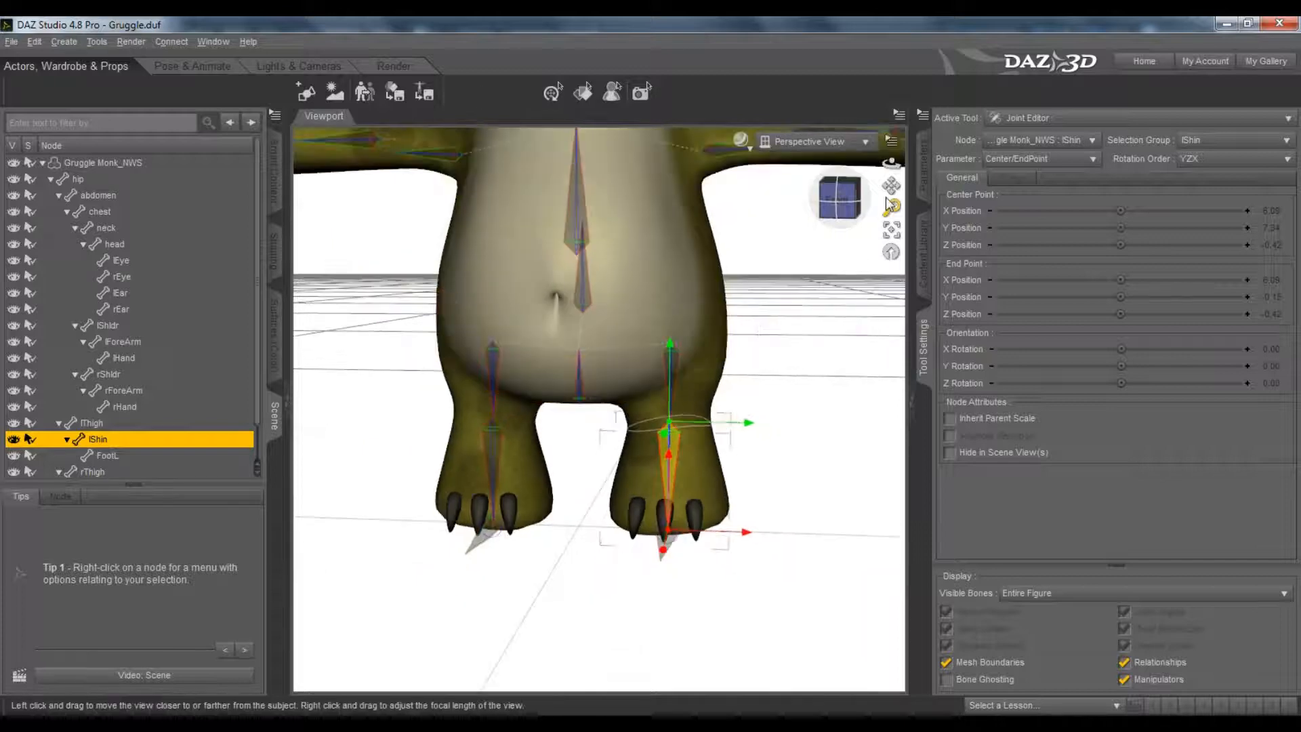
pyautogui.scroll(-5, 649, 356)
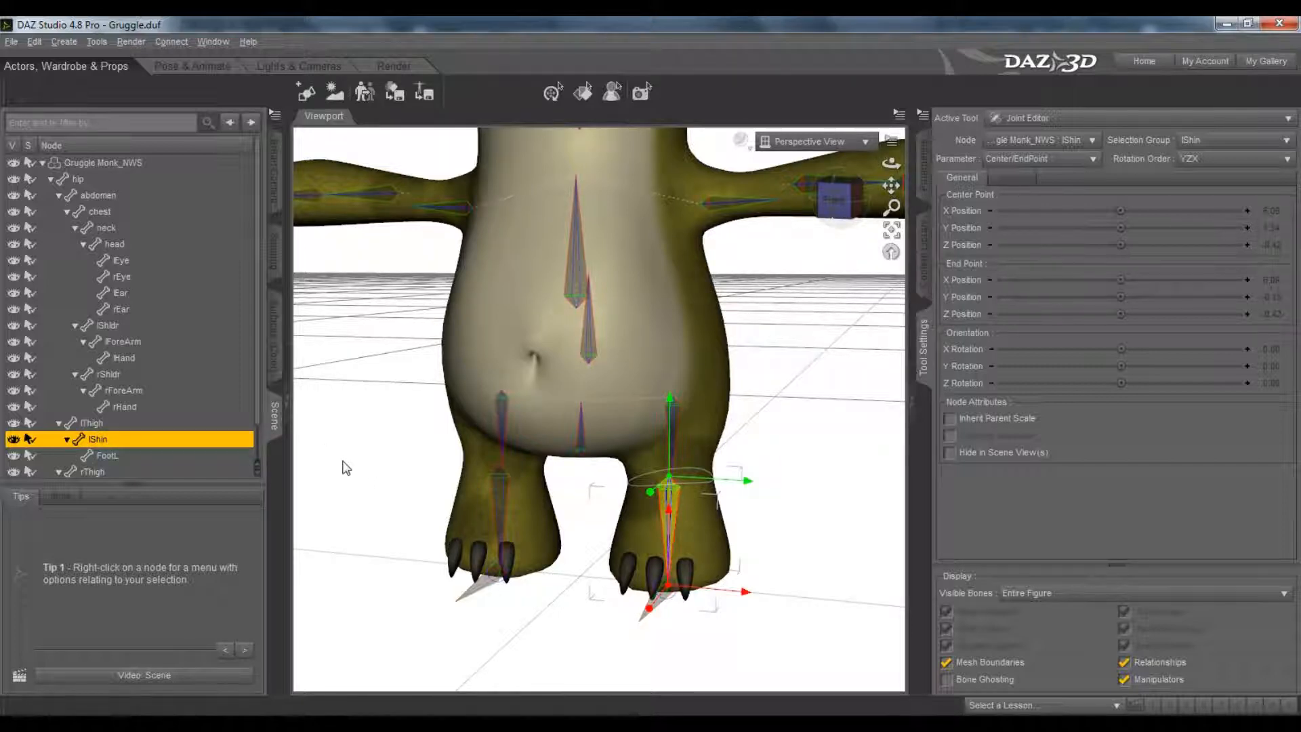
# - Fill in a new child bone of lShin with the name and label FootL, and cancel its creation
pyautogui.rightClick(353, 437)
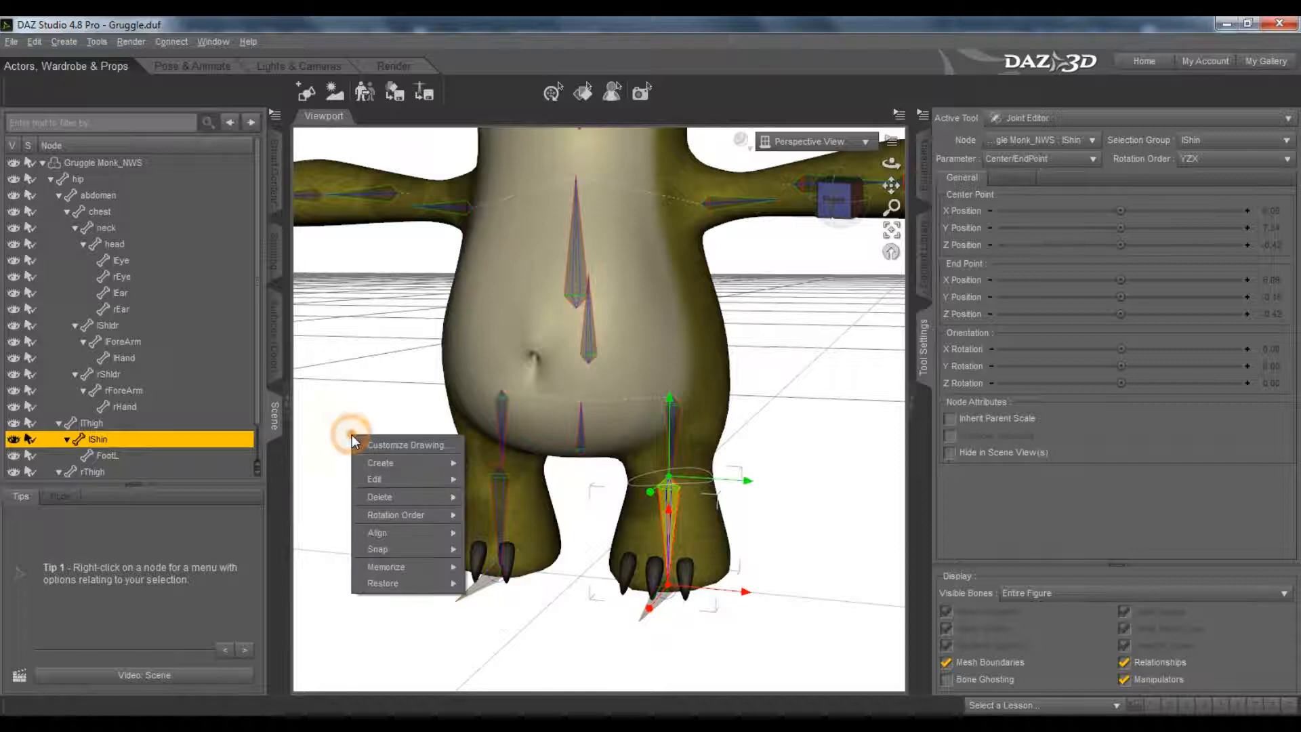
pyautogui.moveTo(383, 463)
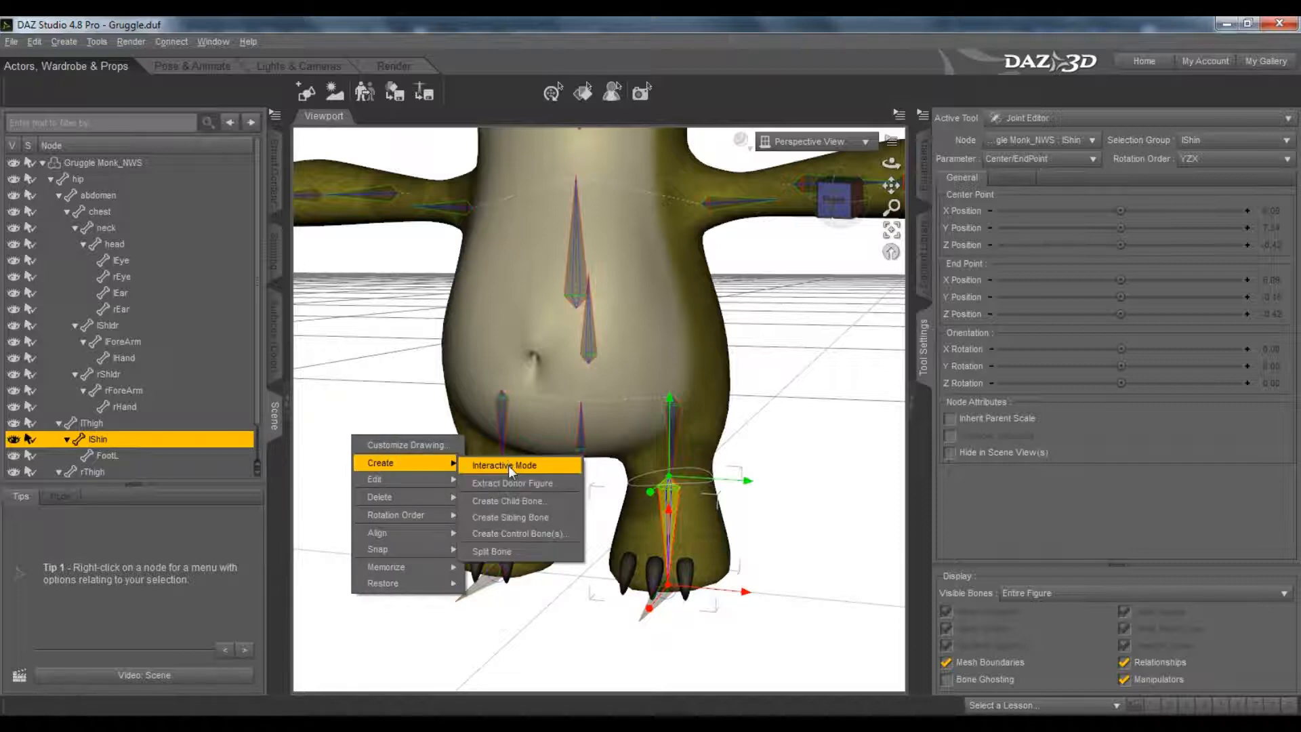
pyautogui.click(535, 503)
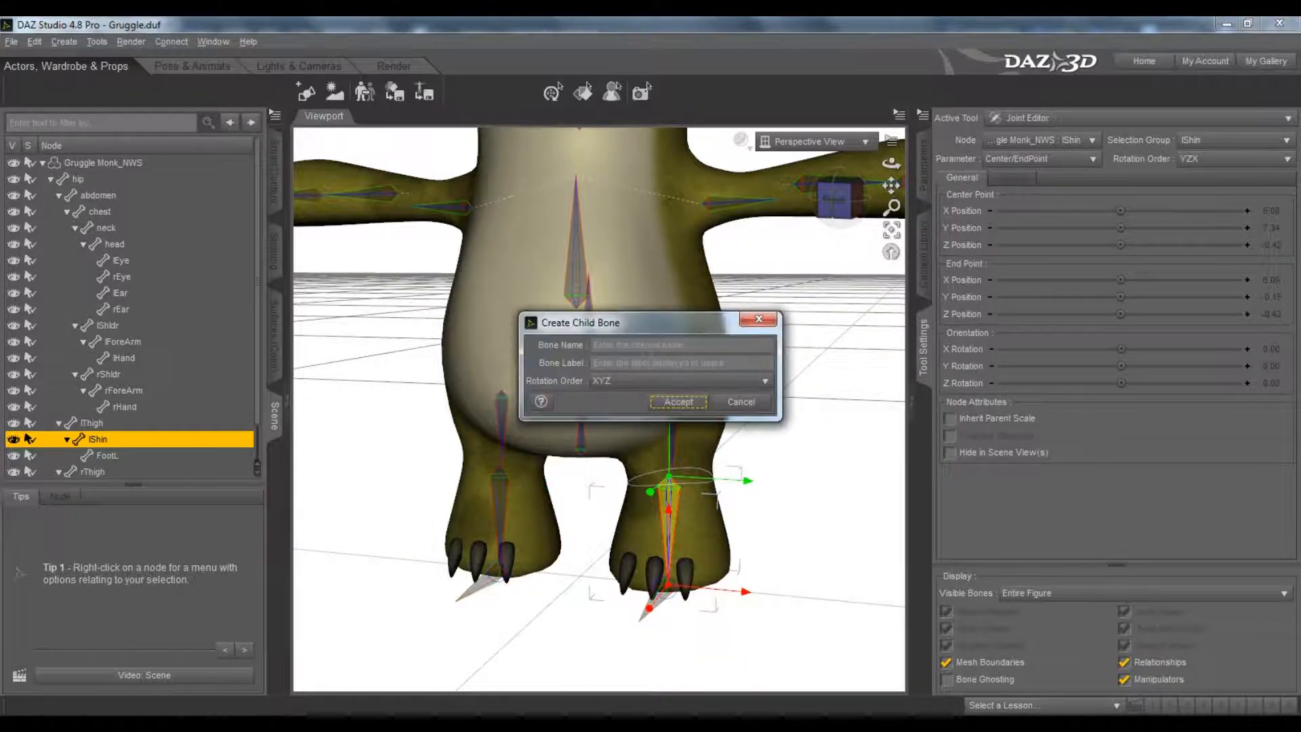
pyautogui.click(643, 344)
pyautogui.write('FootL')
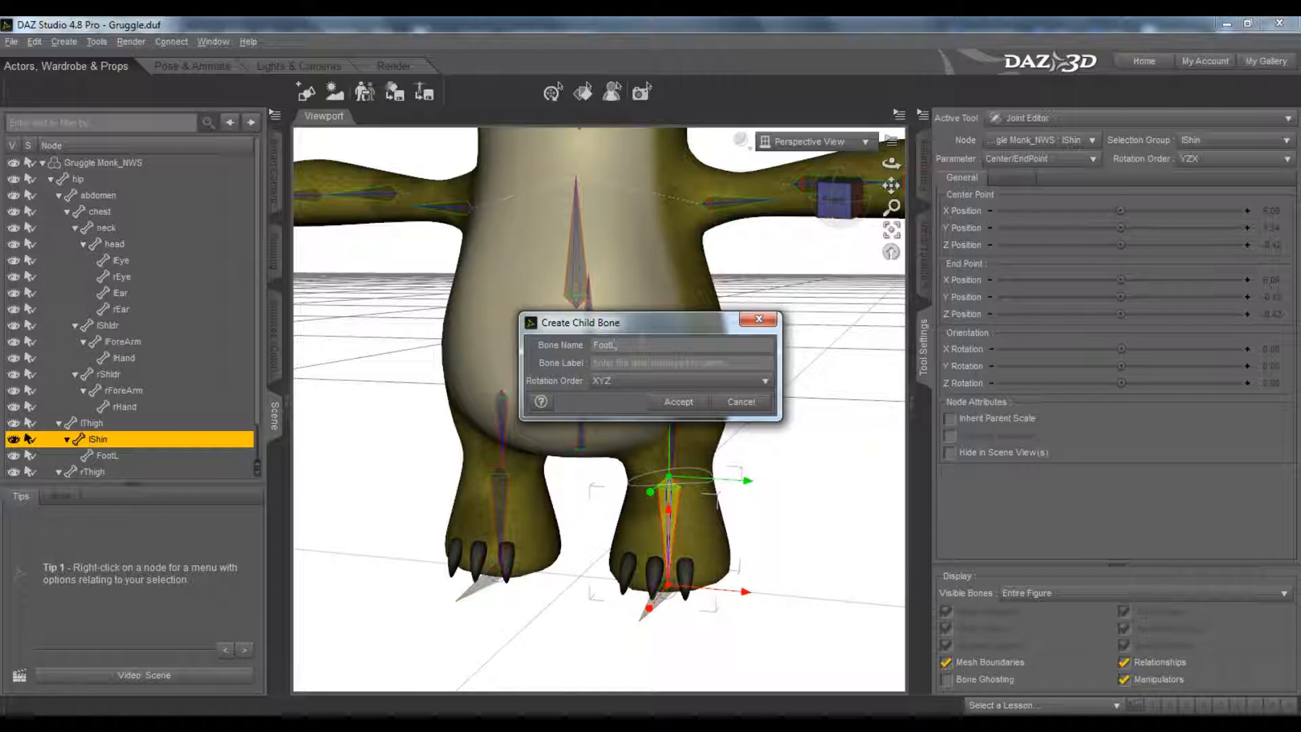
pyautogui.click(702, 363)
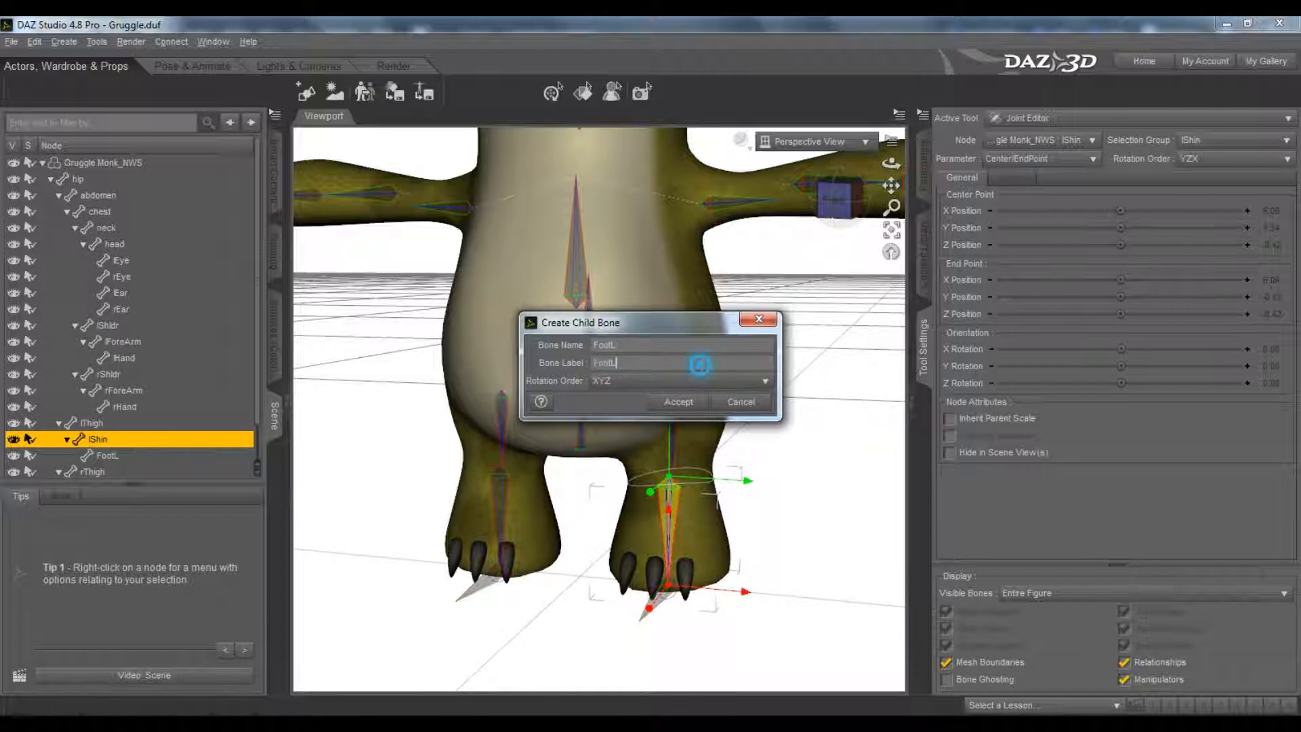
pyautogui.click(618, 384)
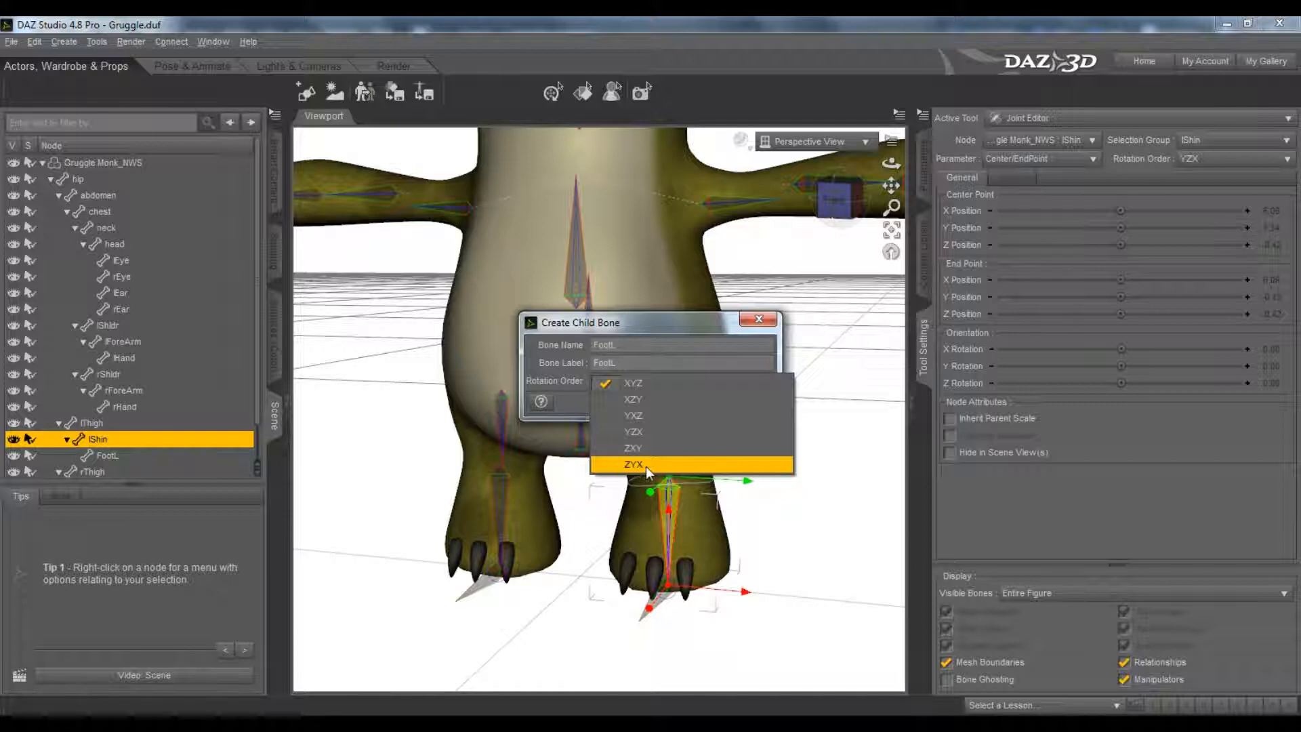
pyautogui.click(555, 370)
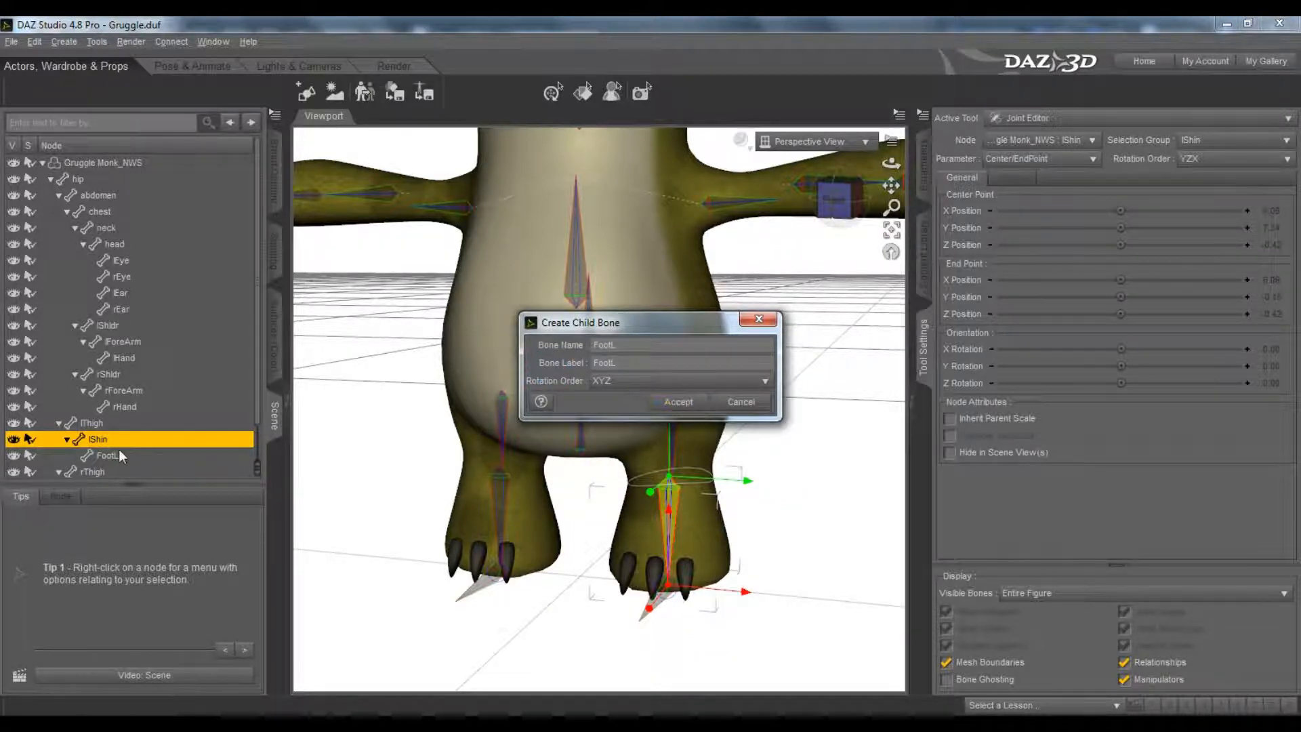
pyautogui.click(746, 404)
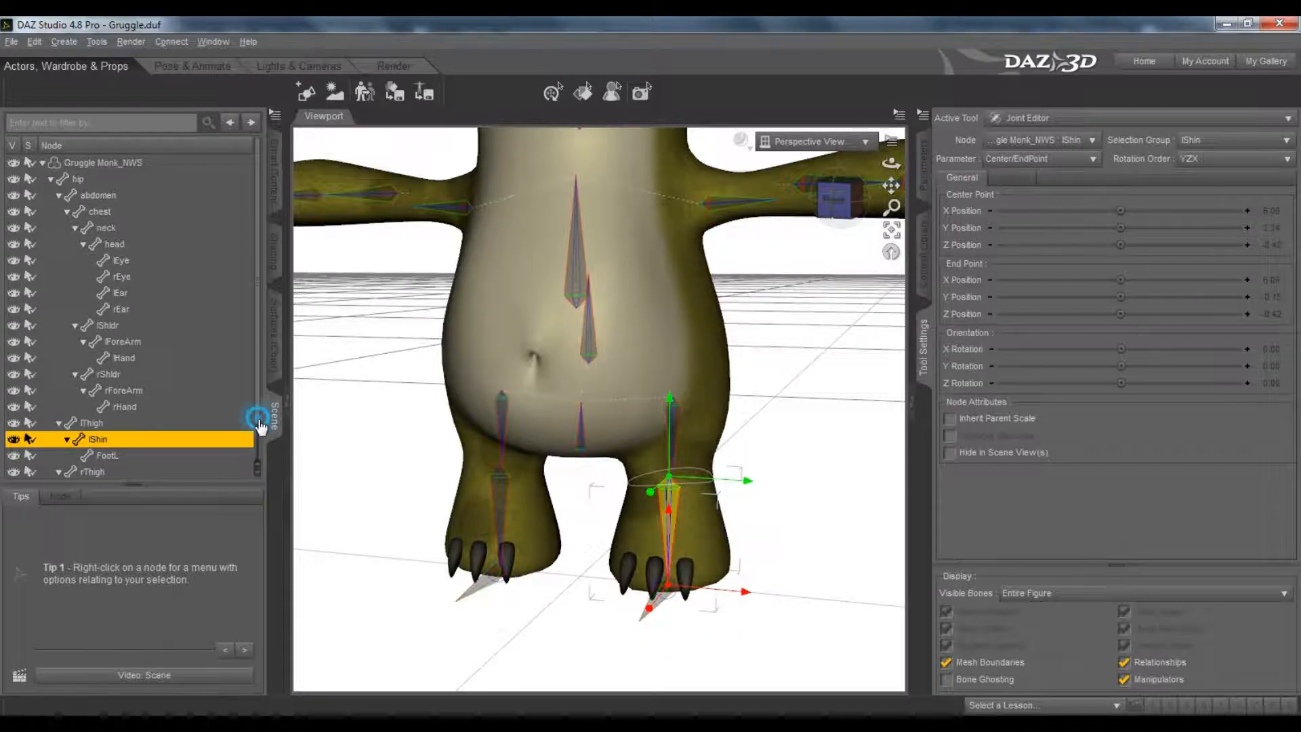
# - Select the rShin bone and memorize the figure's rigging
pyautogui.scroll(-1, 258, 422)
pyautogui.click(105, 420)
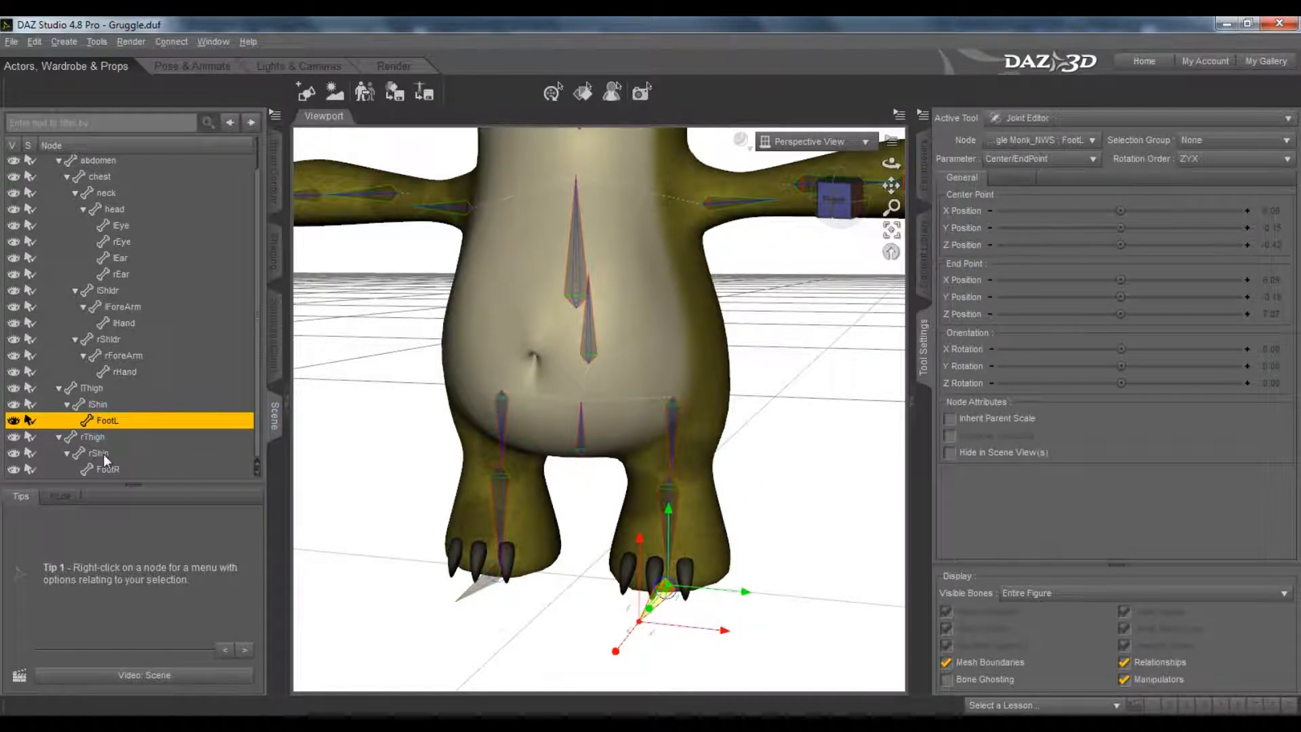
pyautogui.click(106, 454)
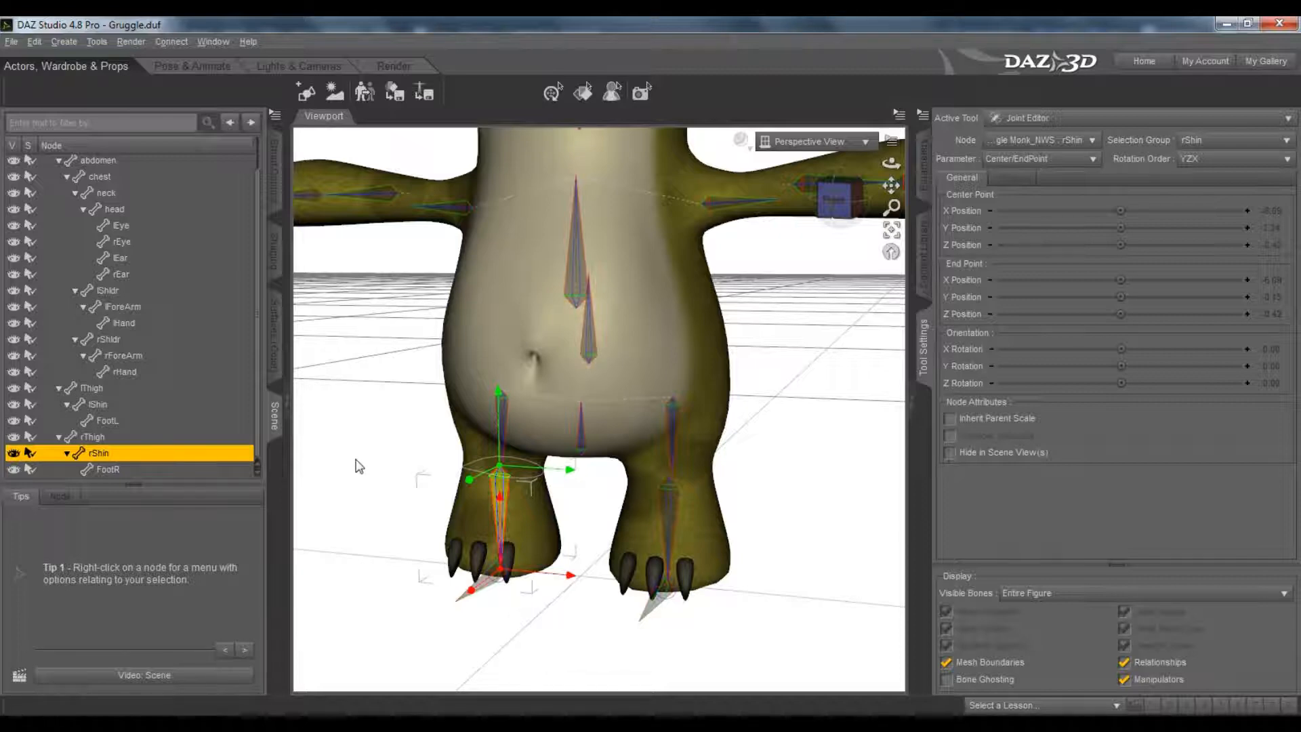
pyautogui.rightClick(377, 409)
pyautogui.moveTo(409, 534)
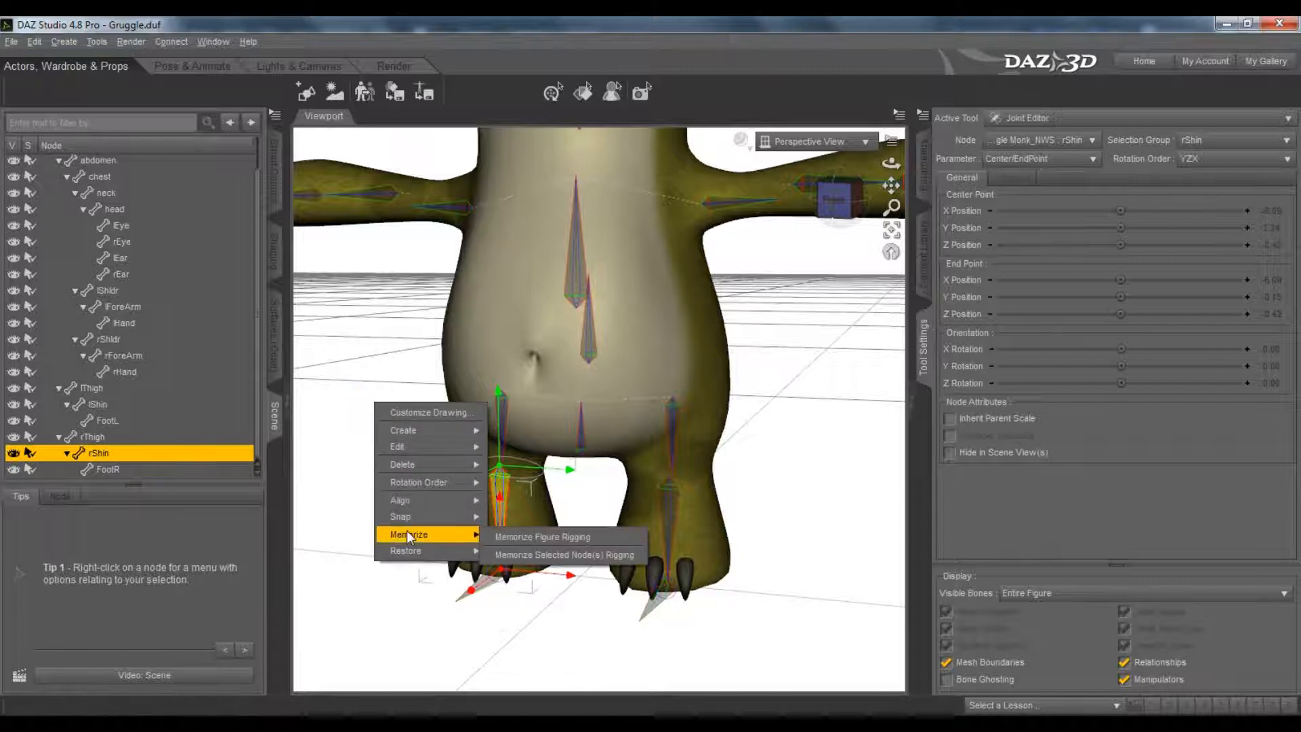
pyautogui.click(541, 537)
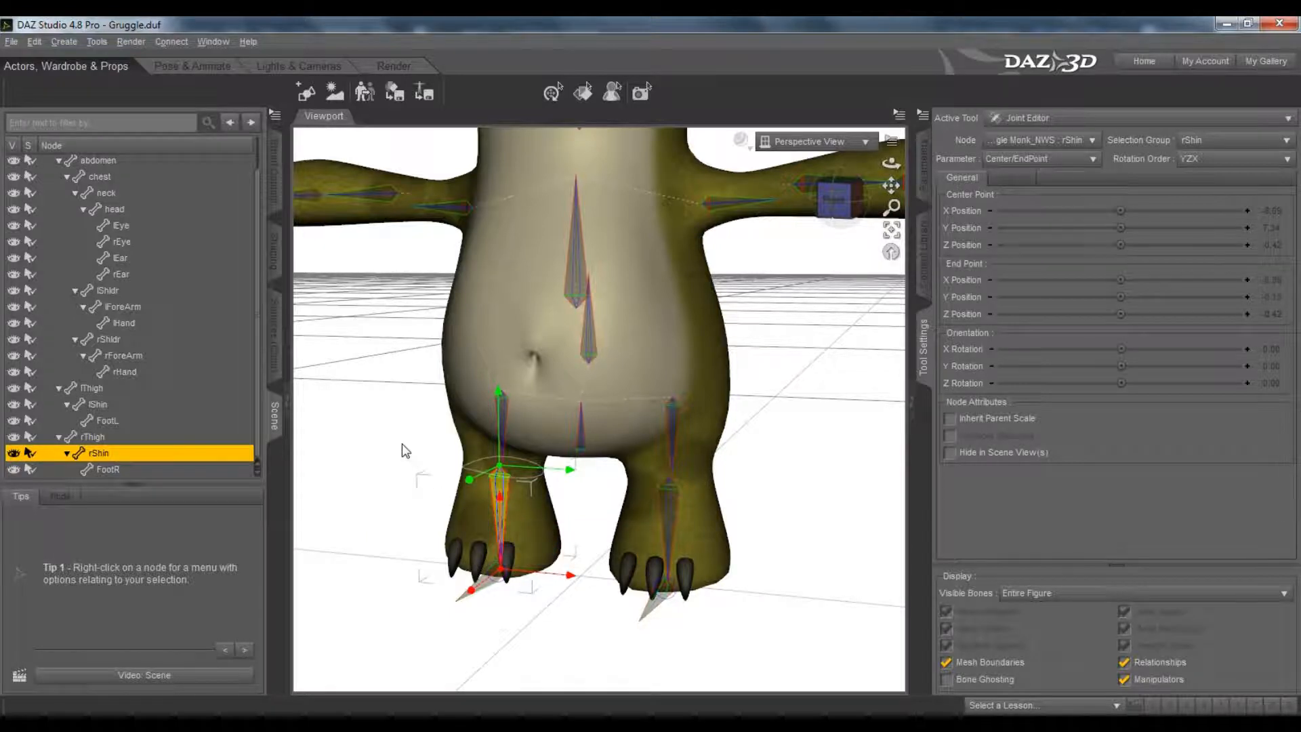
# - Switch the active tool from the Joint Editor back to Node Selection
pyautogui.click(1066, 122)
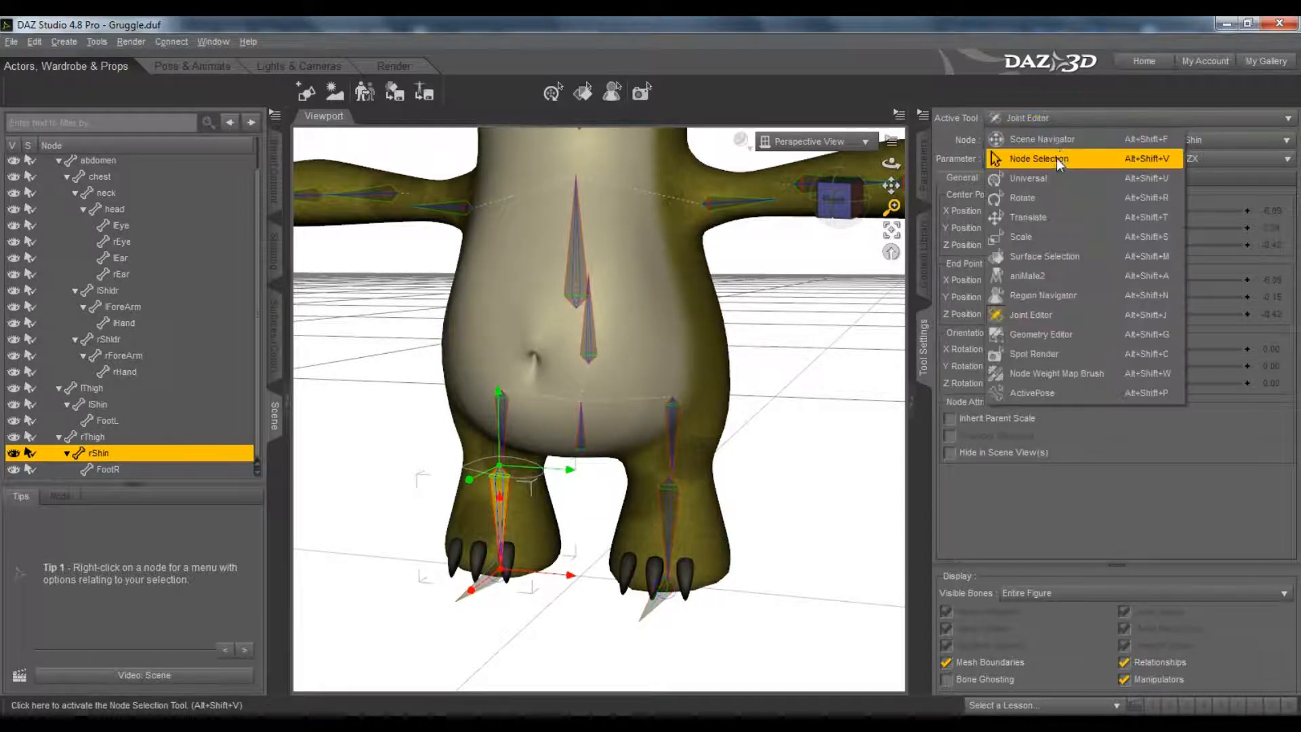
pyautogui.click(1056, 157)
pyautogui.scroll(-4, 827, 376)
pyautogui.moveTo(892, 185); pyautogui.dragTo(892, 314)
pyautogui.click(839, 198)
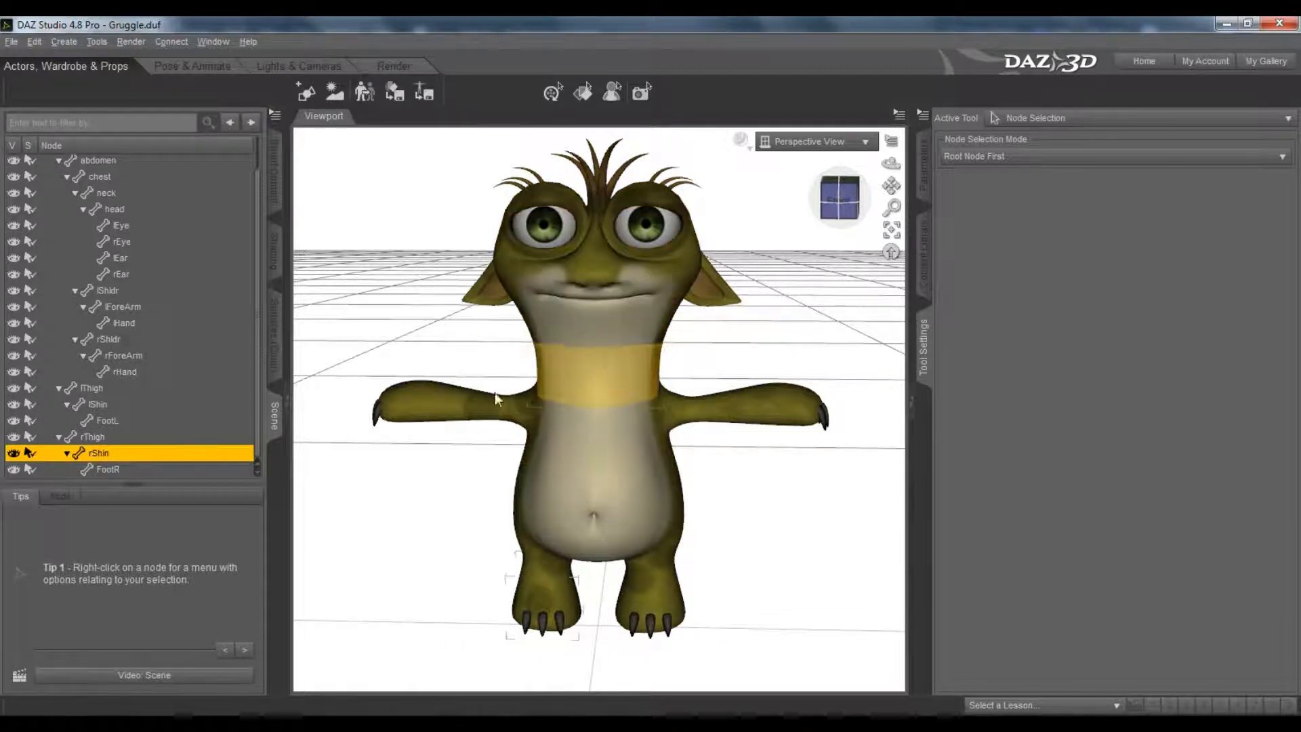
# - Select all of the figure's bones for animation and scrub the timeline from frame 0 to 29 and back
pyautogui.click(197, 66)
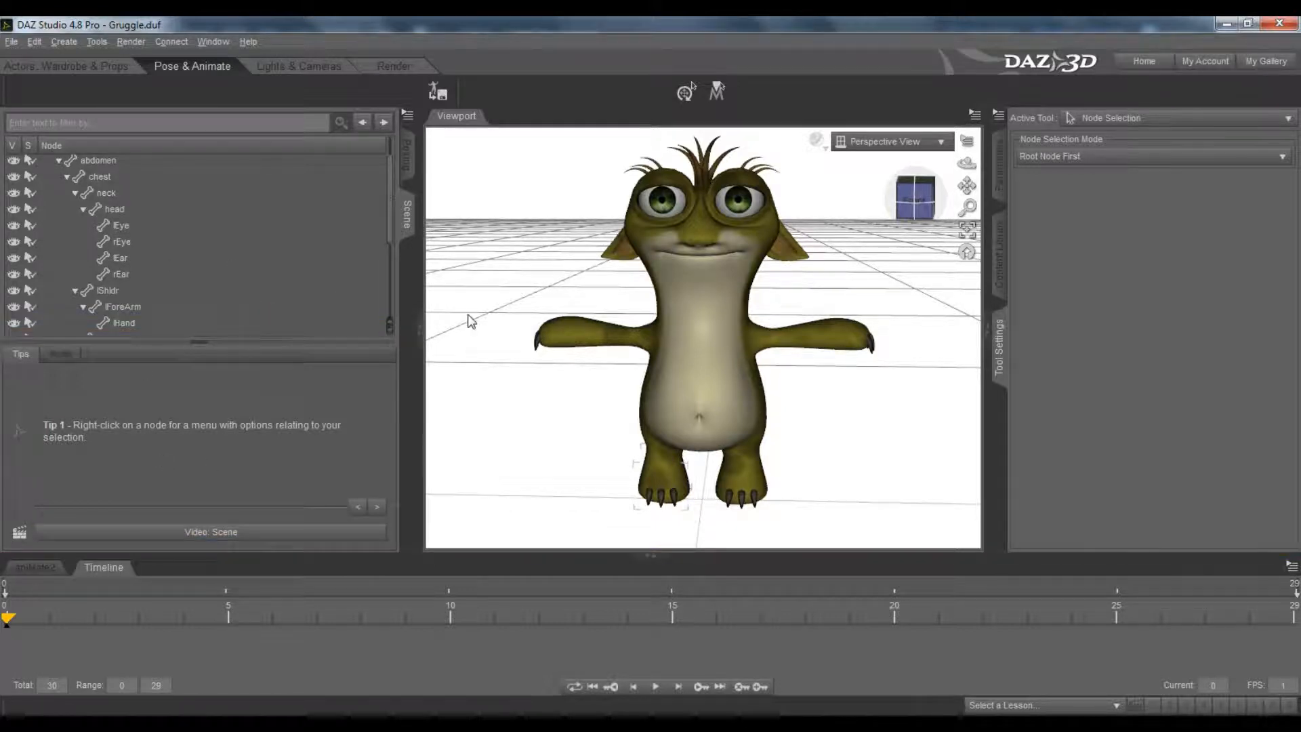
pyautogui.rightClick(484, 206)
pyautogui.click(526, 222)
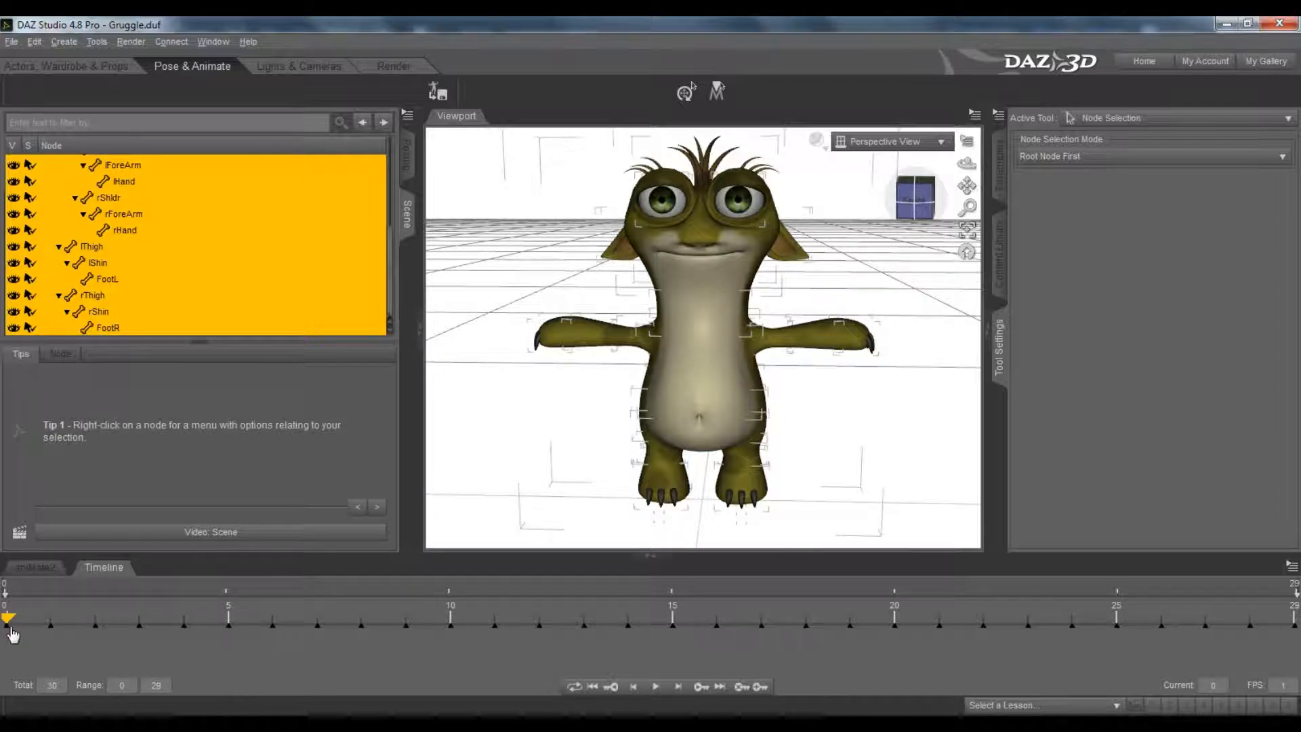
pyautogui.moveTo(8, 619); pyautogui.dragTo(1295, 630)
pyautogui.moveTo(1298, 585); pyautogui.dragTo(4, 636)
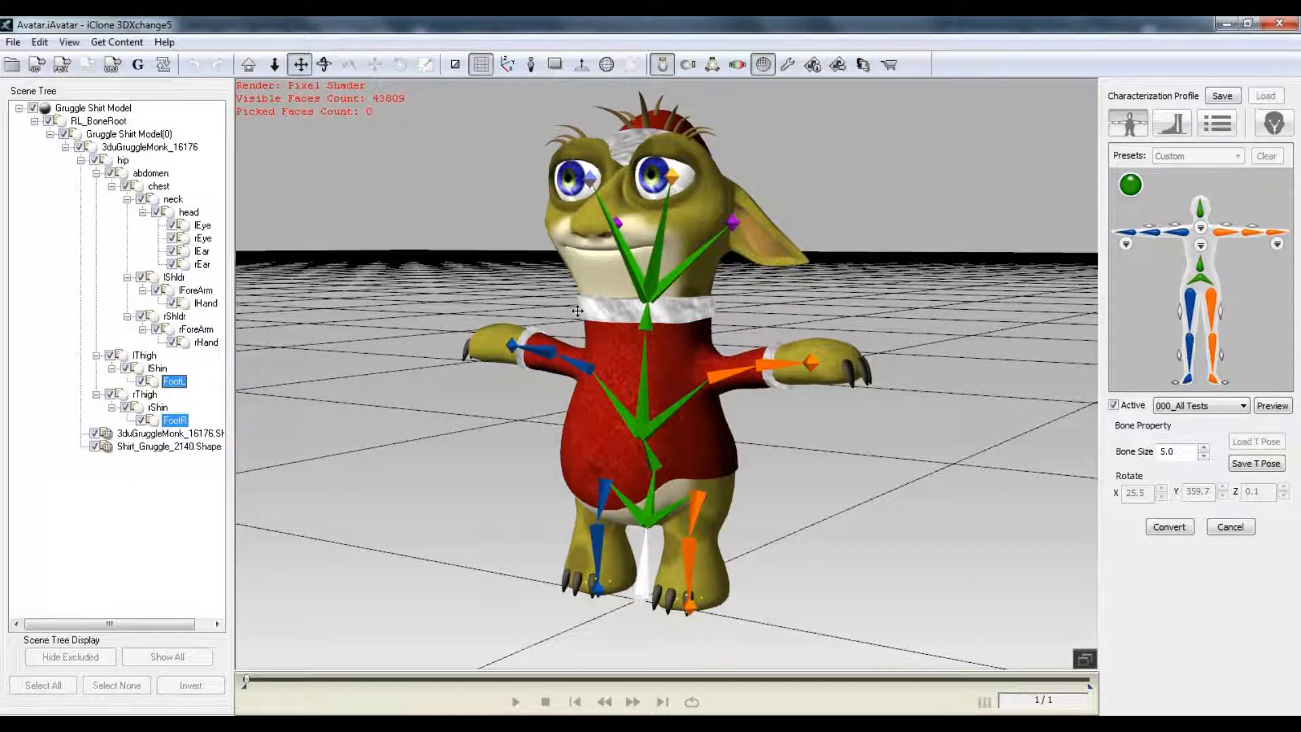
# - Switch to iClone 3DXchange and examine the Gruggle avatar's characterization bones, from the full body down to the legs
pyautogui.moveTo(554, 306); pyautogui.dragTo(745, 328, button='right')
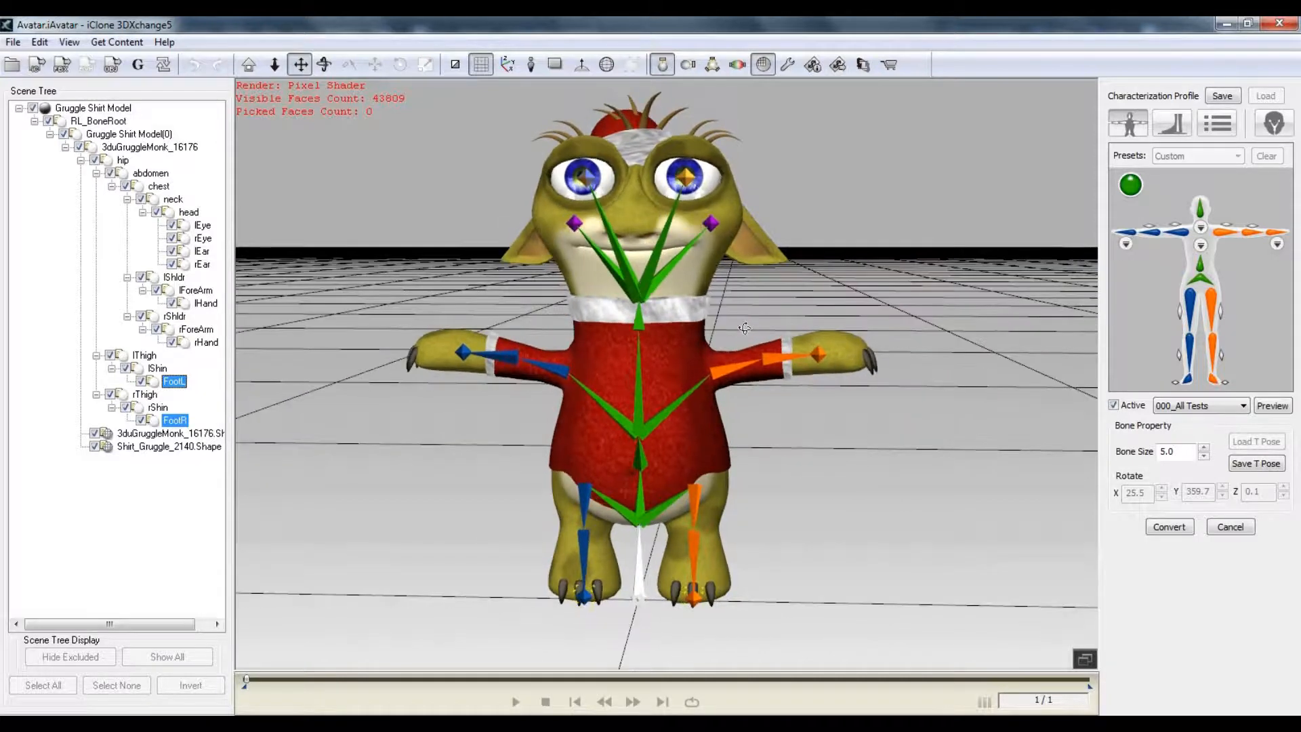
pyautogui.moveTo(639, 301); pyautogui.dragTo(654, 301, button='middle')
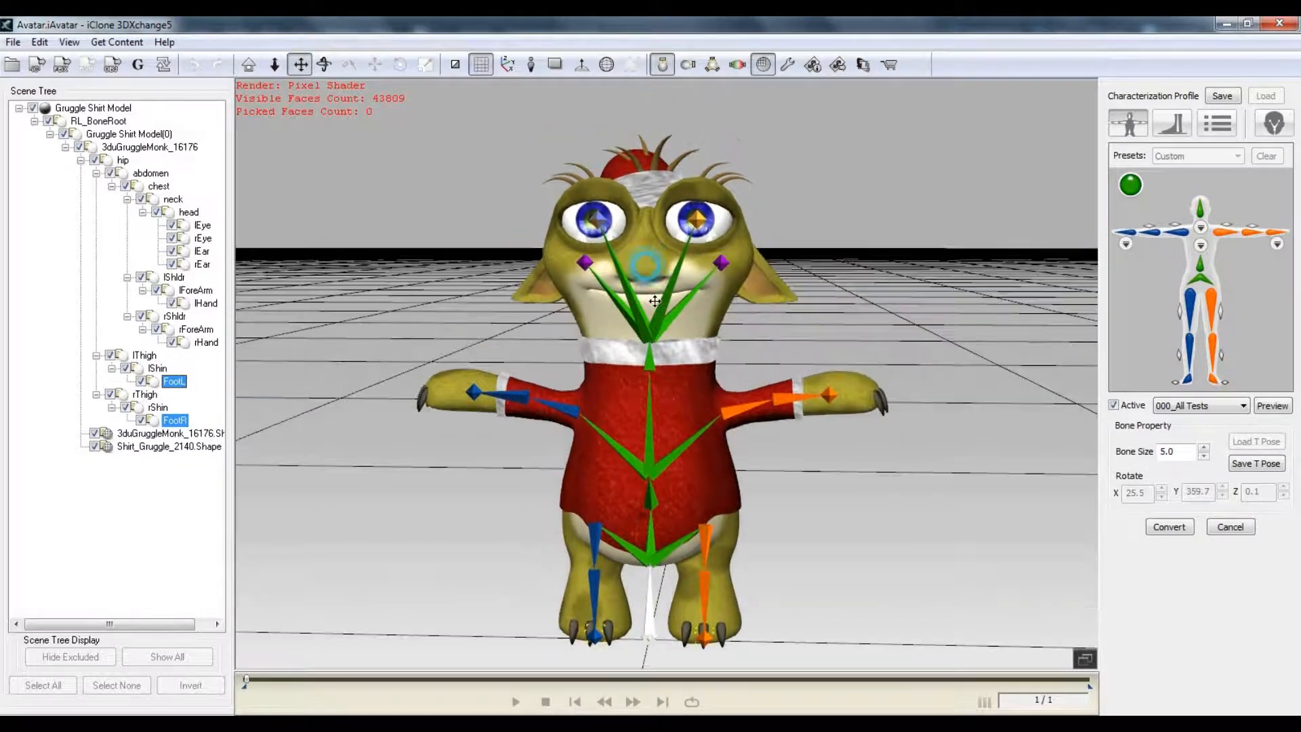
pyautogui.moveTo(682, 299); pyautogui.dragTo(635, 344, button='right')
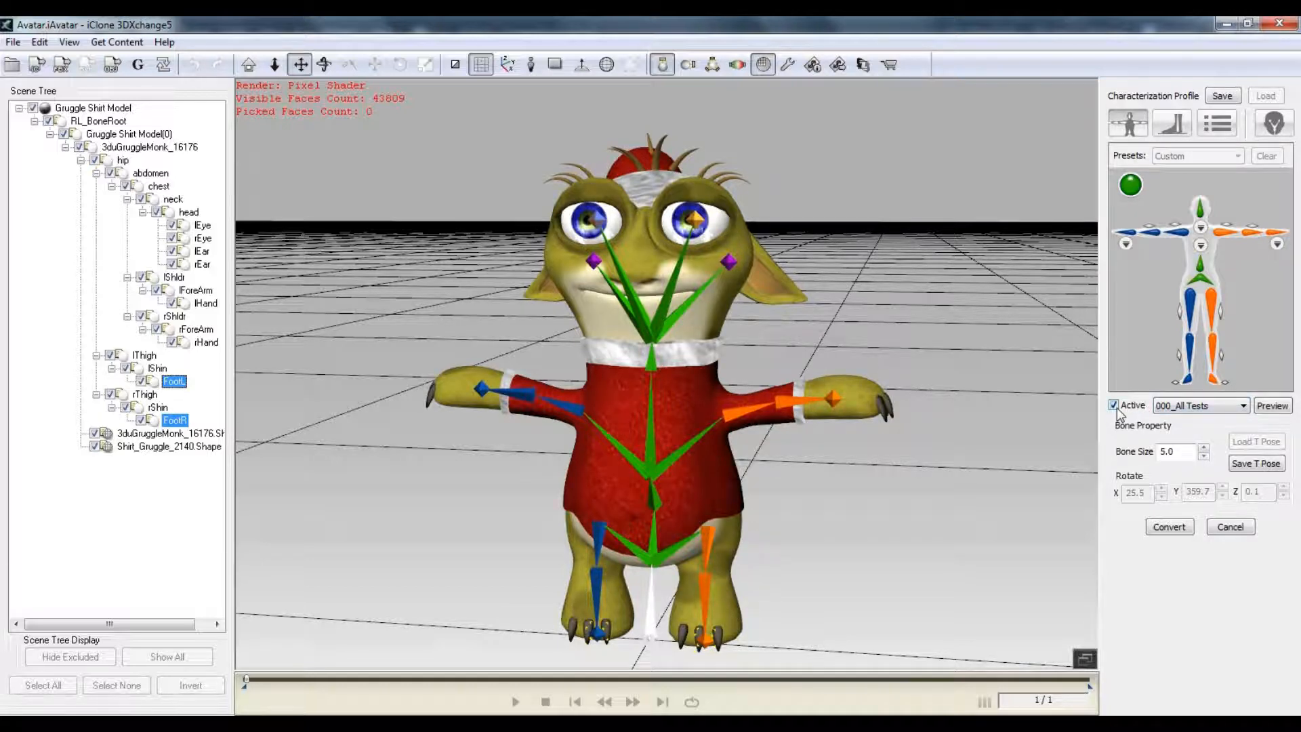
pyautogui.moveTo(767, 610); pyautogui.dragTo(771, 480, button='middle')
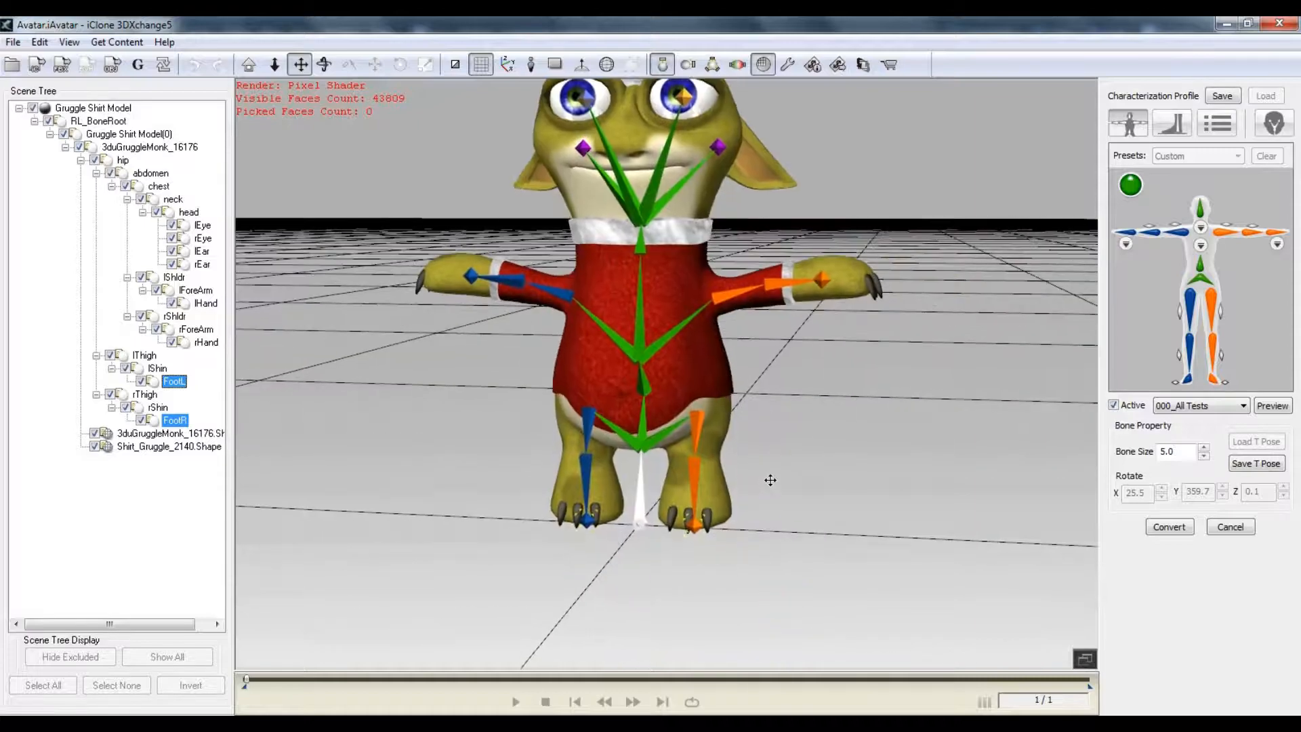
pyautogui.scroll(5, 773, 535)
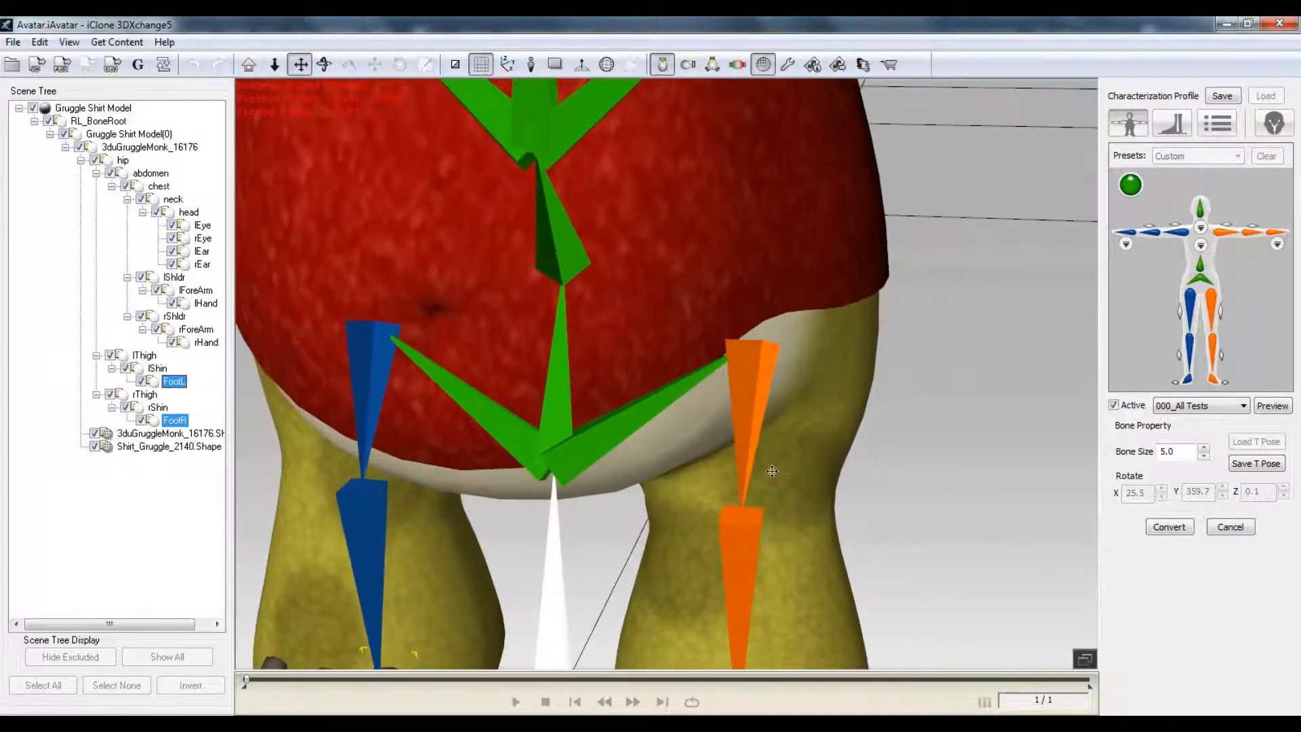
# - Preview the characterized Gruggle avatar with the 000_All Tests motion, checking the legs and the full body, and stop the playback
pyautogui.moveTo(773, 471); pyautogui.dragTo(789, 370)
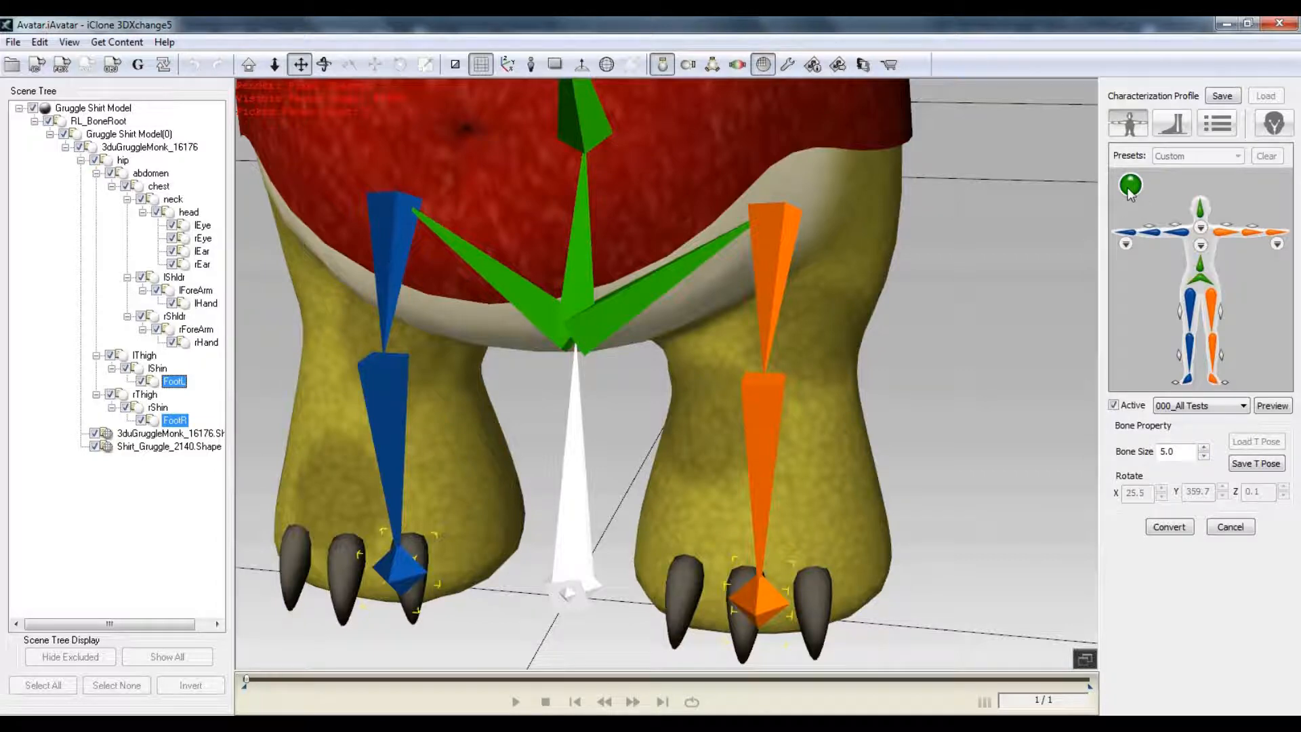
pyautogui.moveTo(962, 382); pyautogui.dragTo(965, 368, button='right')
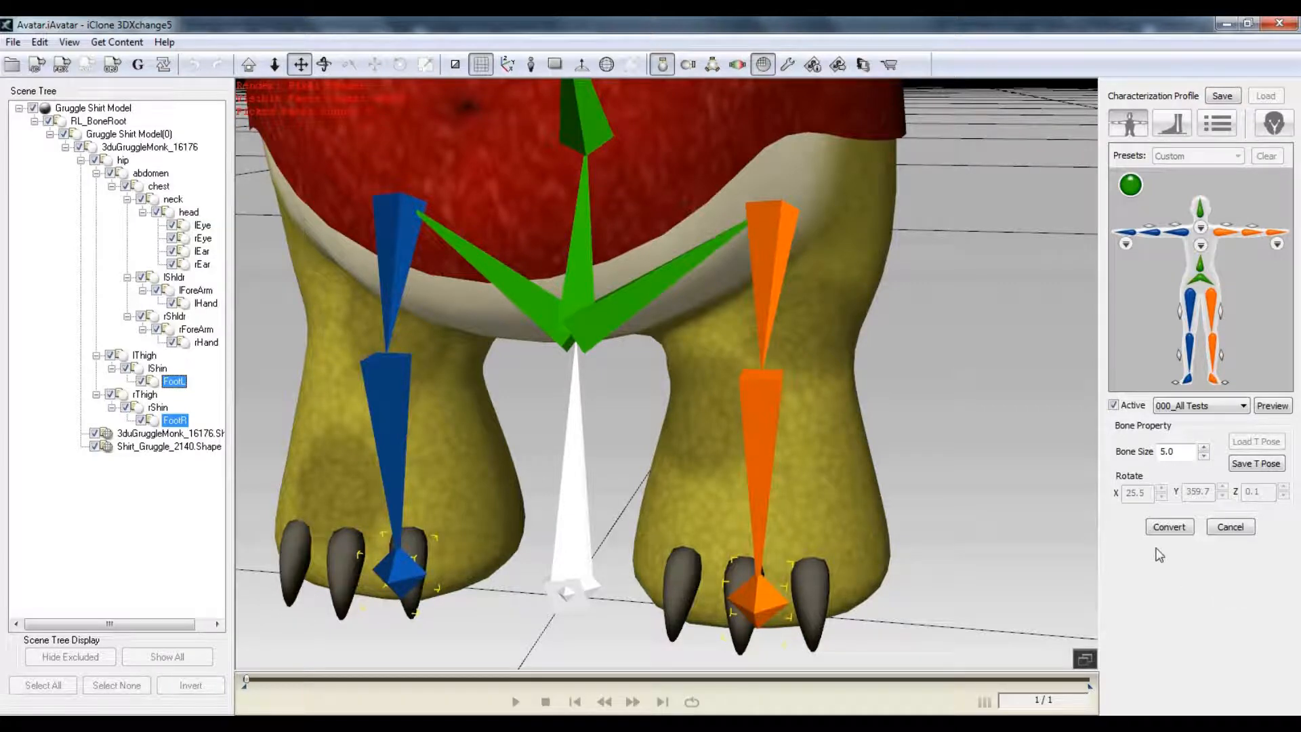
pyautogui.click(1272, 406)
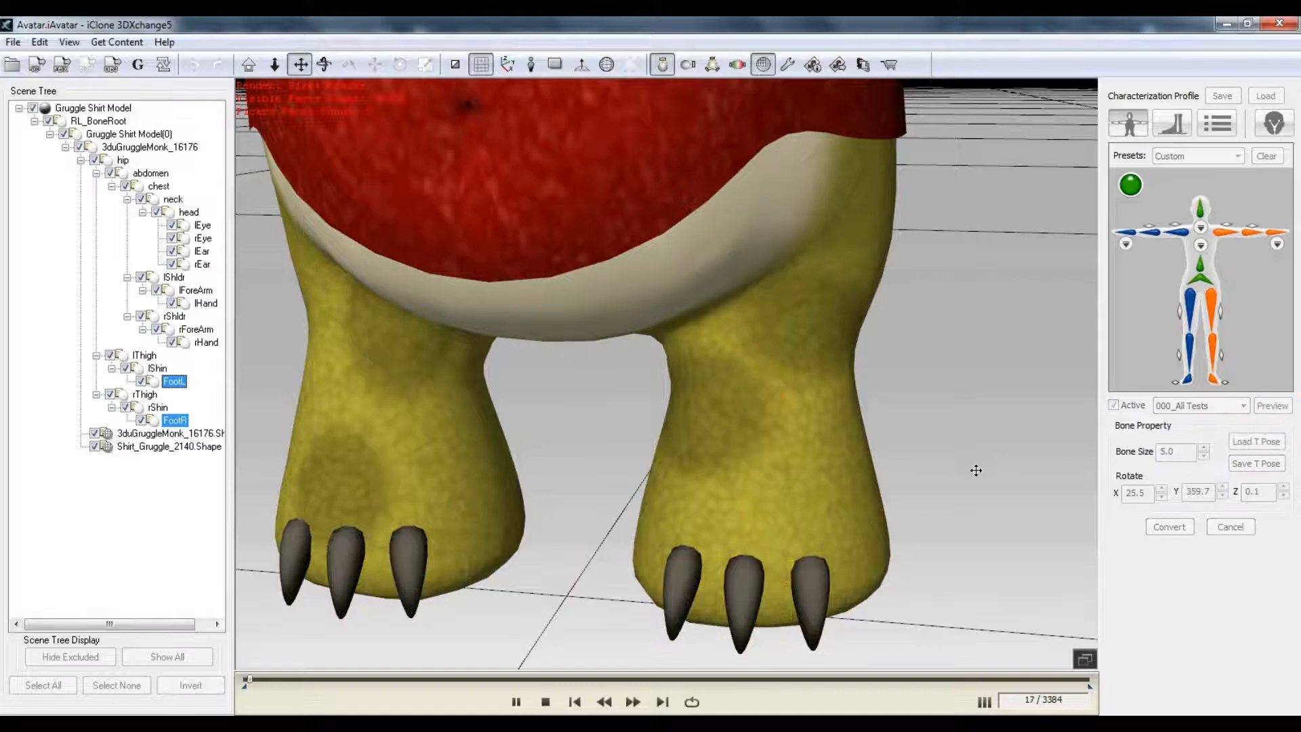
pyautogui.scroll(-5, 976, 470)
pyautogui.moveTo(930, 473); pyautogui.dragTo(932, 551)
pyautogui.moveTo(933, 552); pyautogui.dragTo(934, 503, button='right')
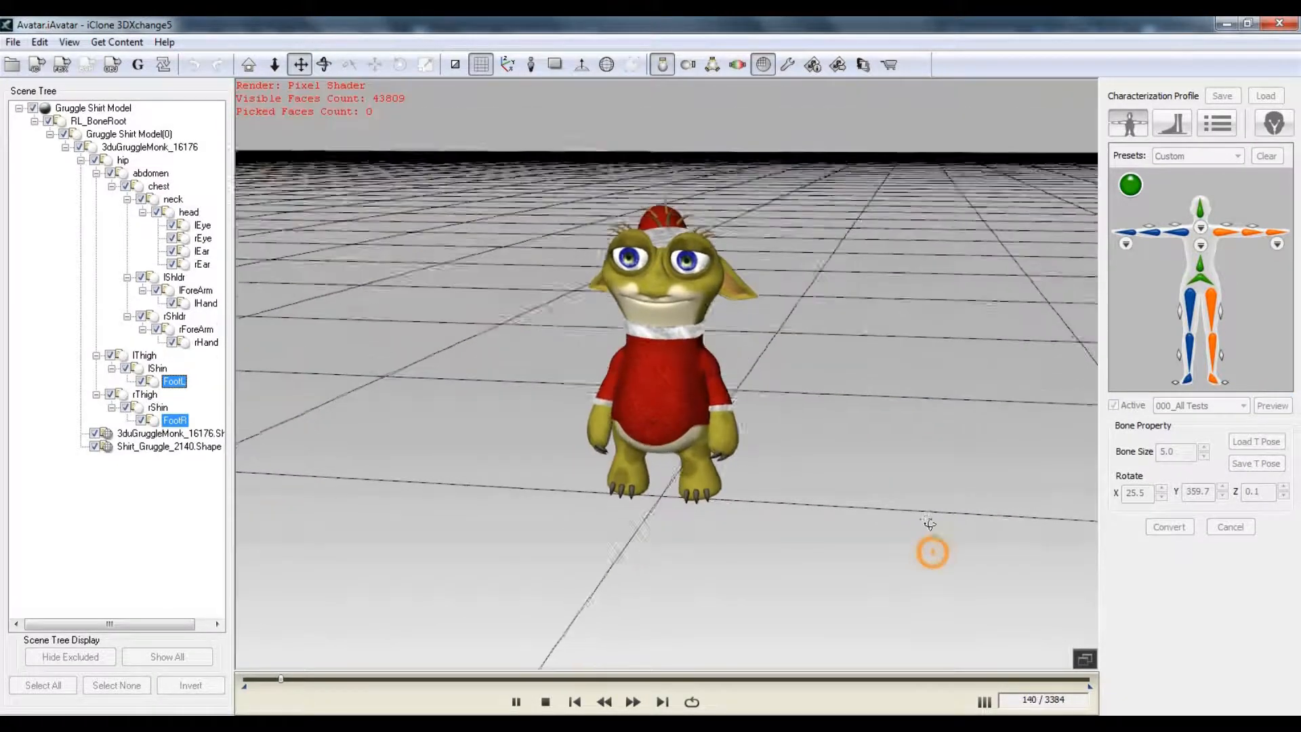
pyautogui.scroll(4, 934, 503)
pyautogui.moveTo(932, 503); pyautogui.dragTo(920, 523)
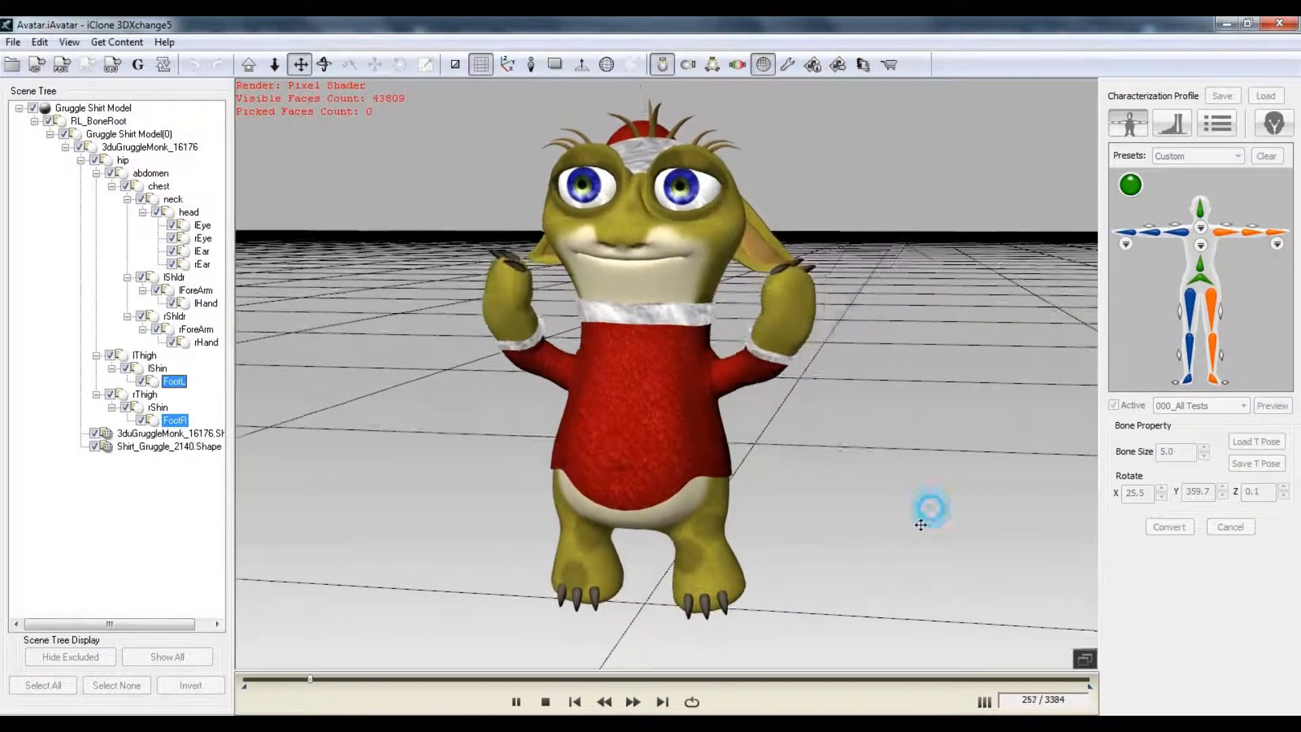
pyautogui.scroll(-2, 919, 524)
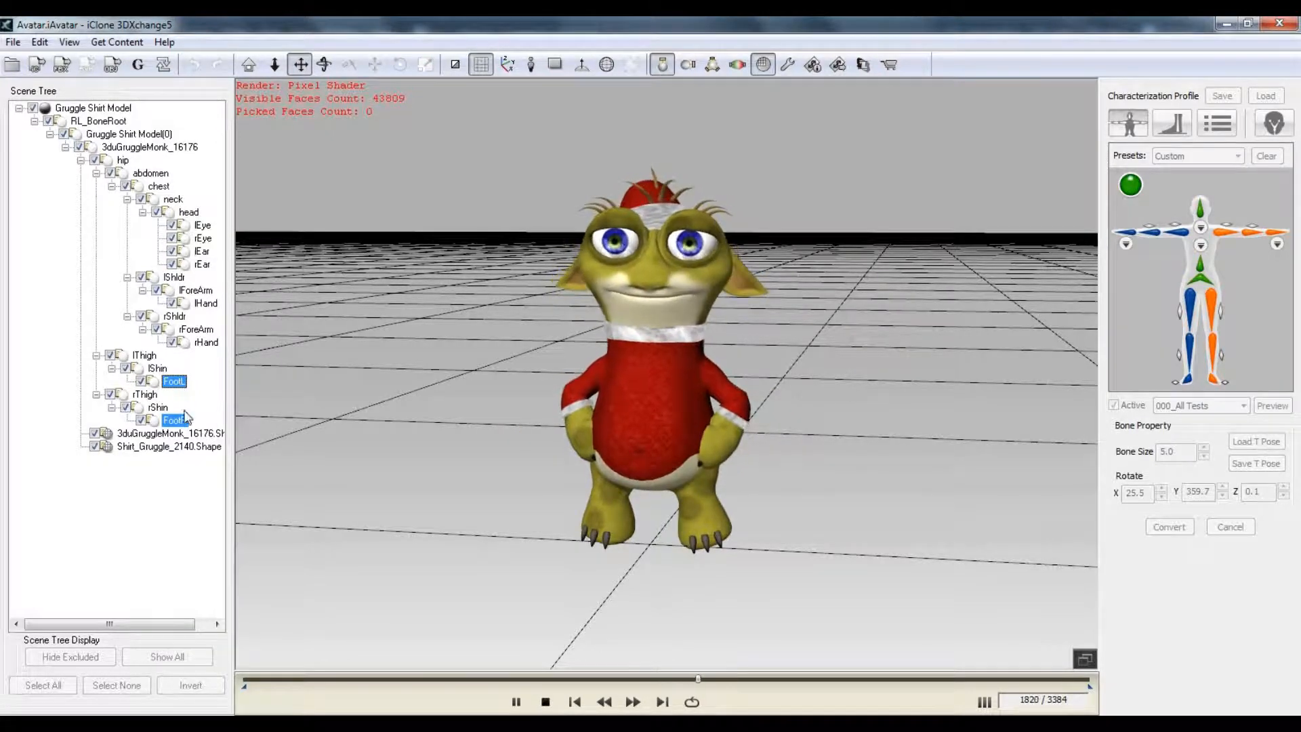
pyautogui.click(547, 703)
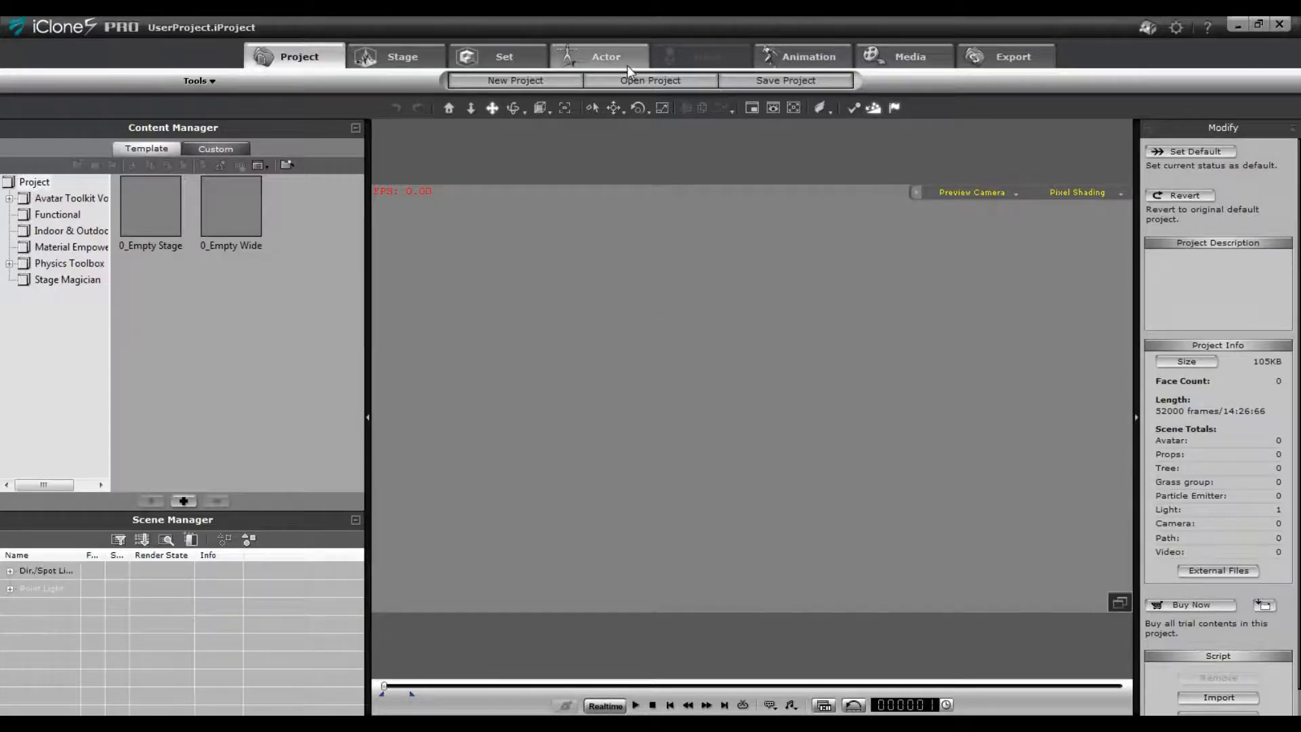
# - Switch to iClone, load the custom project Gruggle Shirt Model with the content shown as a detailed list, and play its animation
pyautogui.click(259, 165)
pyautogui.click(215, 149)
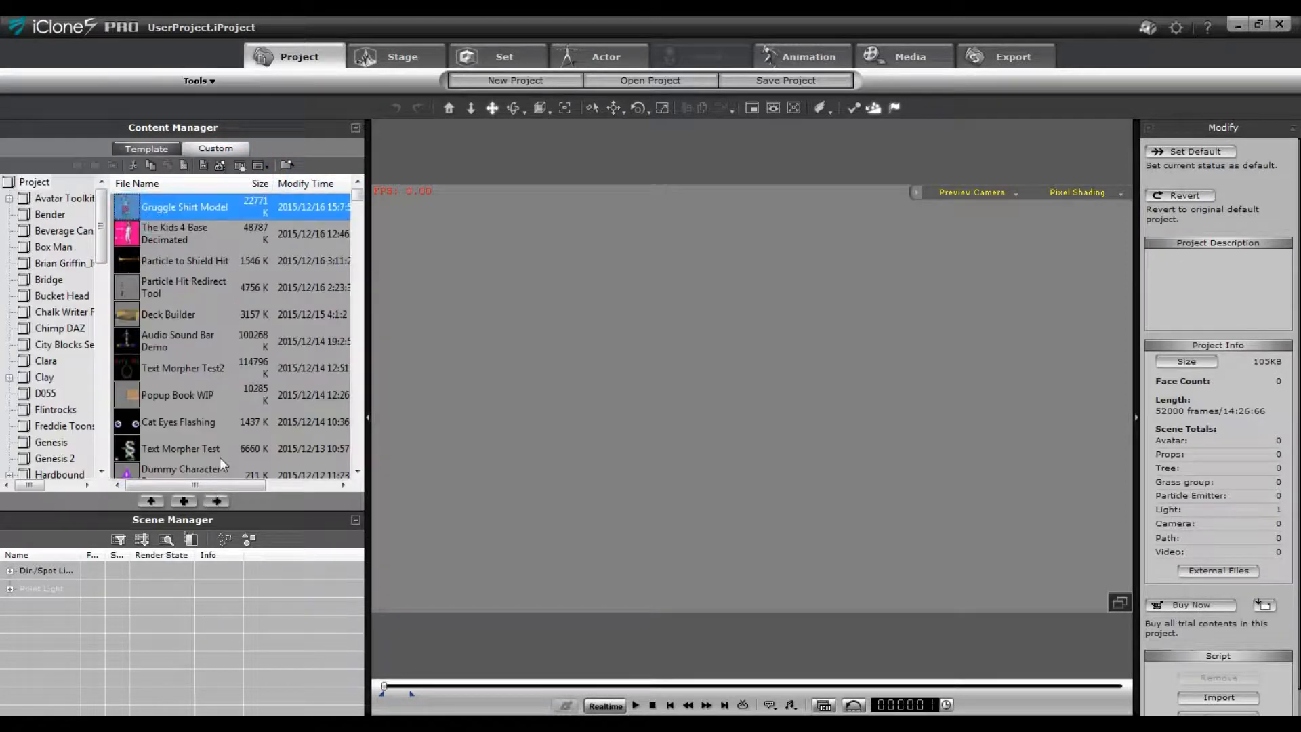
pyautogui.click(216, 501)
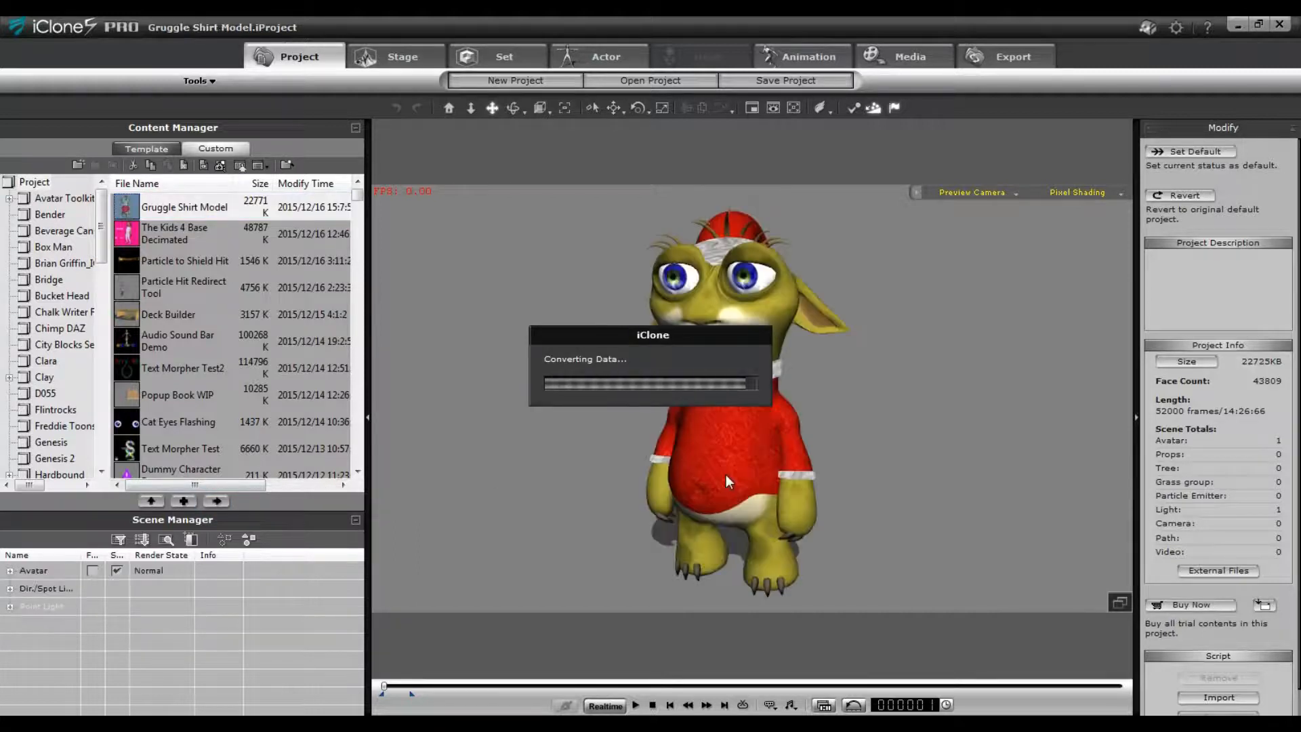
pyautogui.click(637, 705)
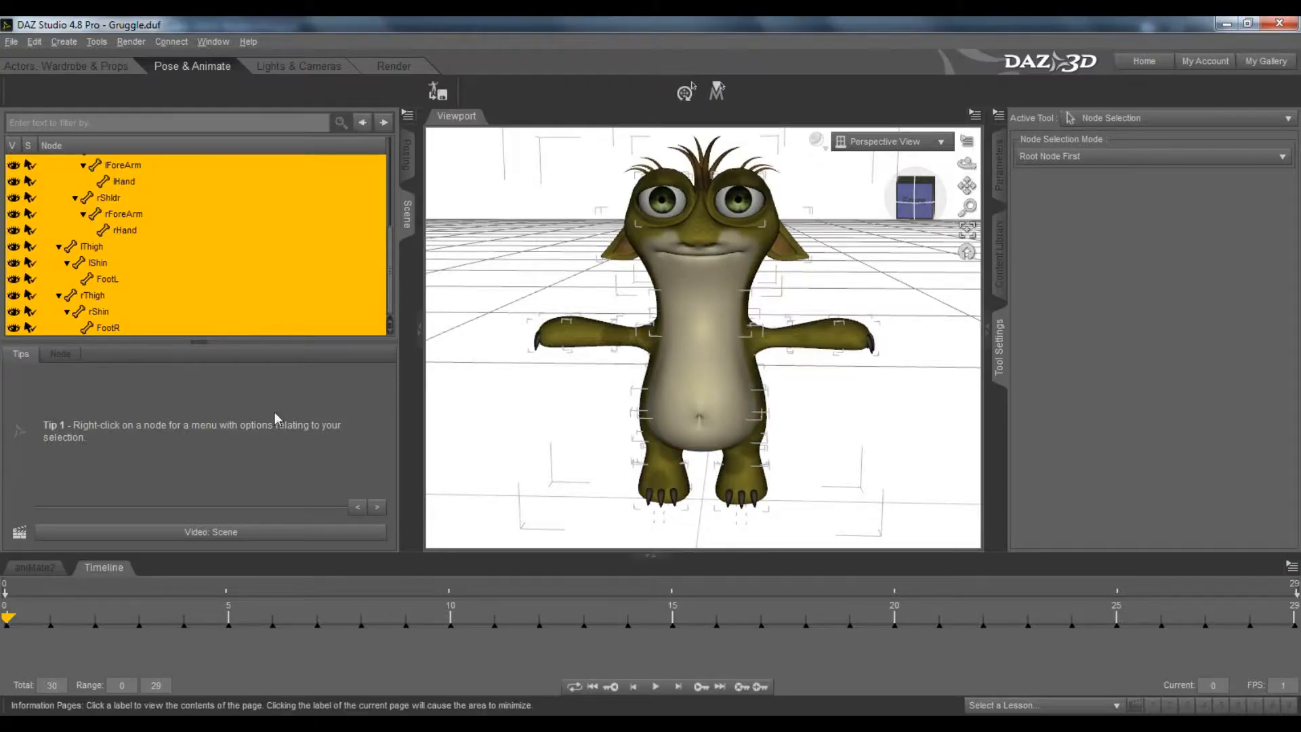
# - Switch to DAZ Studio and select the FootR bone, followed by the FootL bone, in the scene hierarchy
pyautogui.click(116, 329)
pyautogui.click(103, 281)
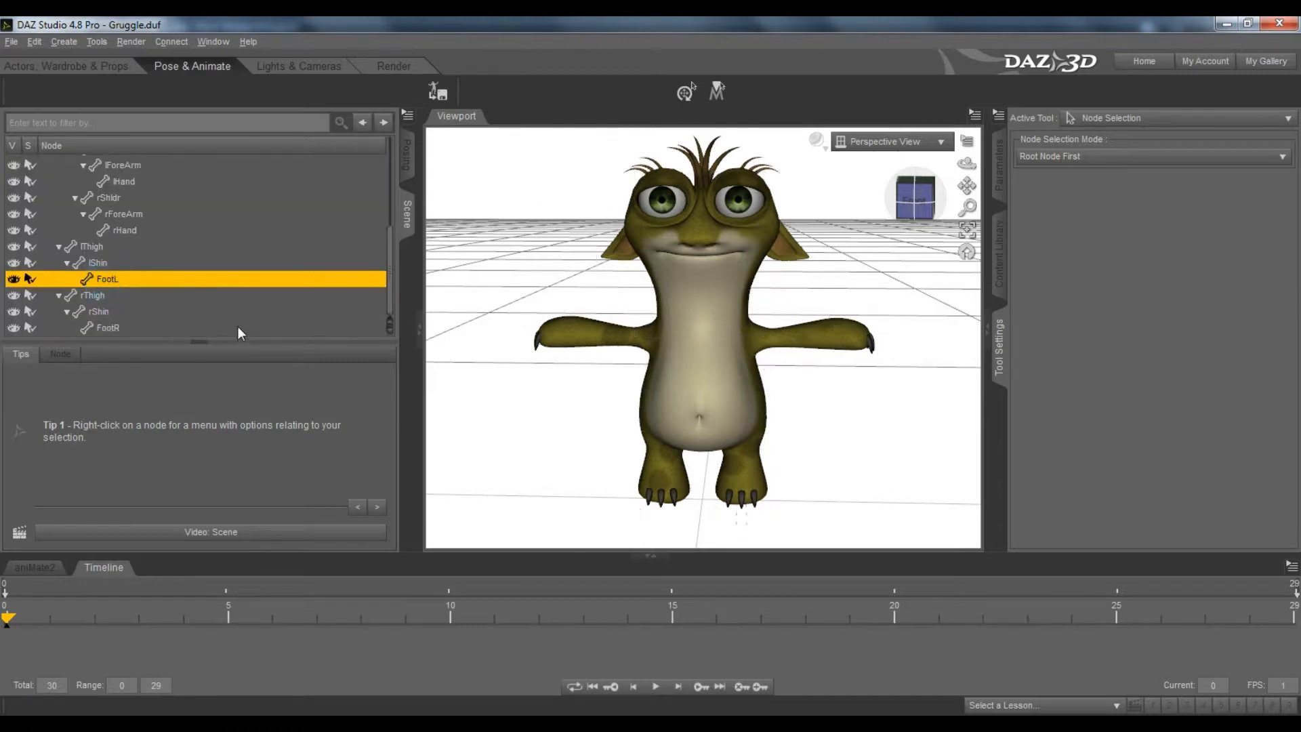